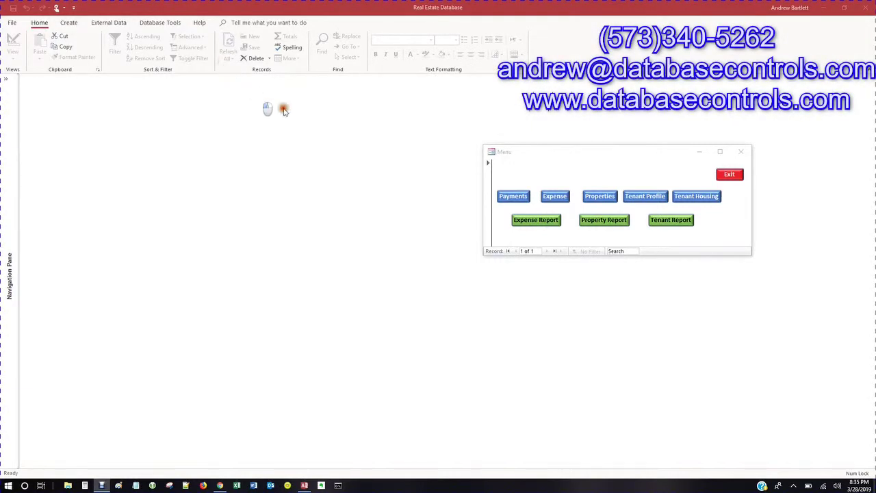
# Open the Tenant Profile form from the Menu, keeping the Menu form positioned beside it
pyautogui.moveTo(600, 155)
pyautogui.mouseDown()
pyautogui.moveTo(537, 146)
pyautogui.moveTo(622, 134)
pyautogui.moveTo(613, 150)
pyautogui.mouseUp()
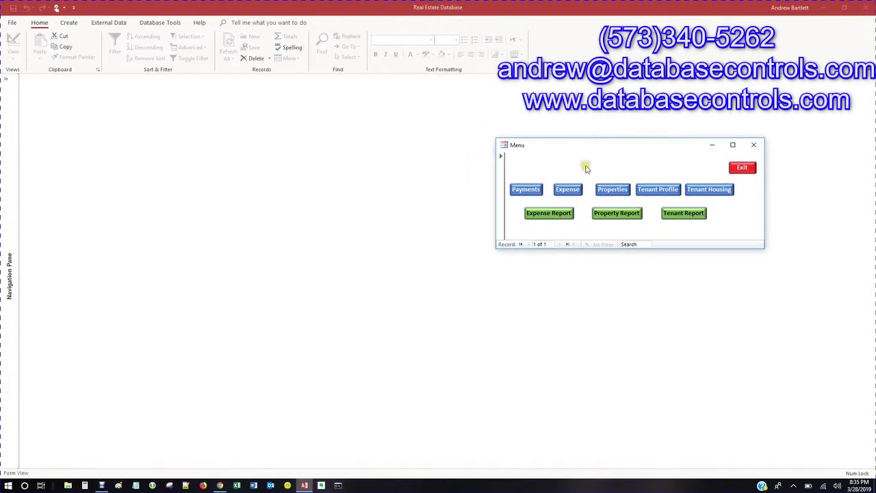
pyautogui.moveTo(607, 146); pyautogui.dragTo(563, 147)
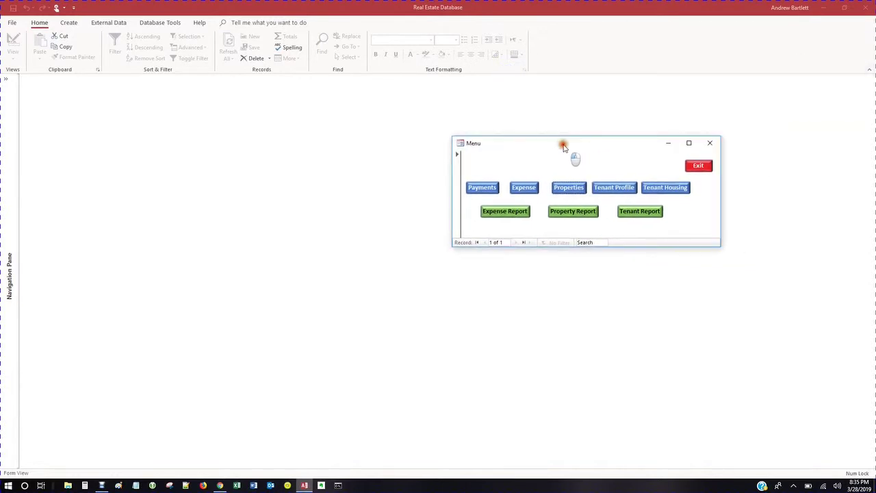
pyautogui.click(615, 186)
pyautogui.moveTo(490, 152); pyautogui.dragTo(524, 158)
pyautogui.click(255, 93)
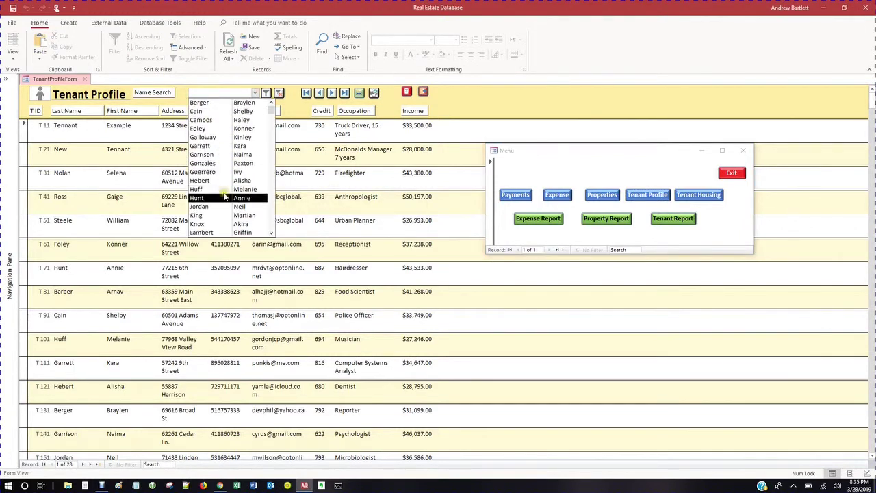
pyautogui.click(220, 226)
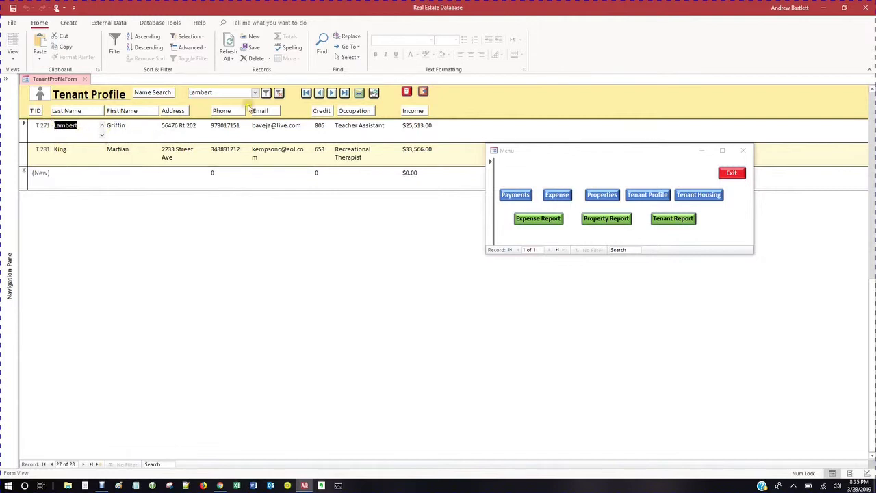
pyautogui.click(267, 93)
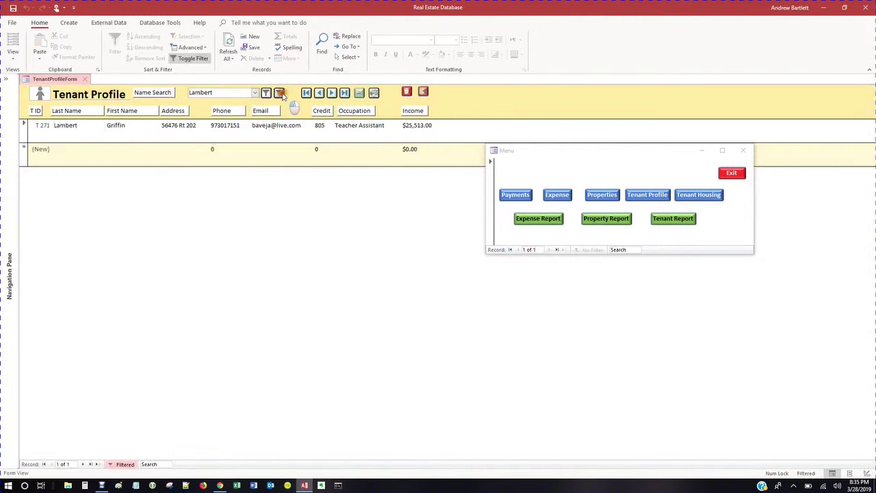
pyautogui.click(278, 93)
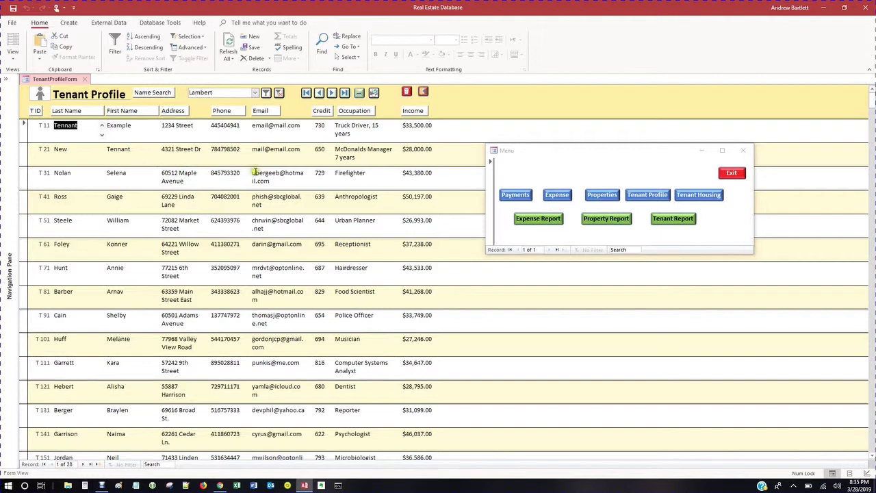
pyautogui.click(331, 92)
pyautogui.click(332, 92)
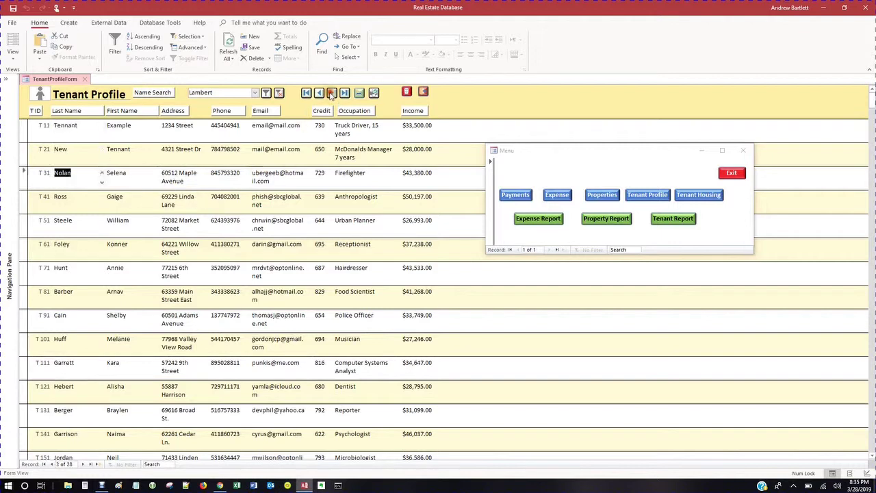
pyautogui.click(331, 93)
pyautogui.click(307, 93)
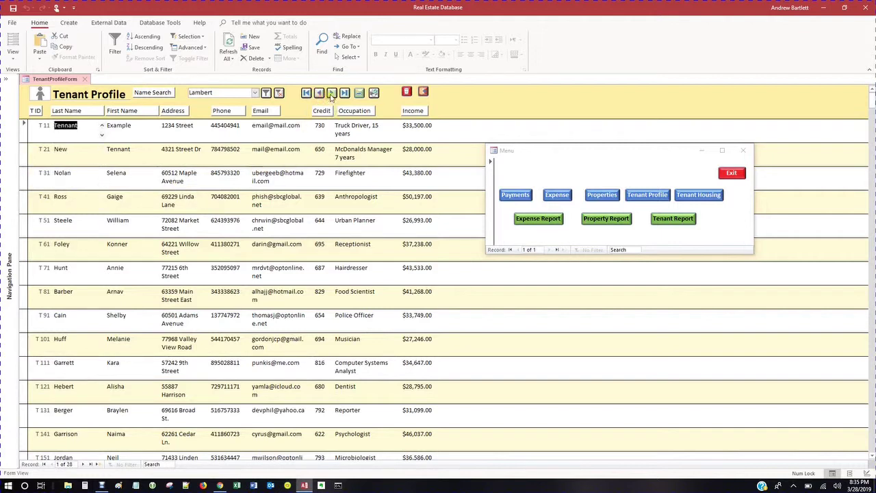
pyautogui.click(331, 93)
pyautogui.click(331, 92)
pyautogui.click(332, 92)
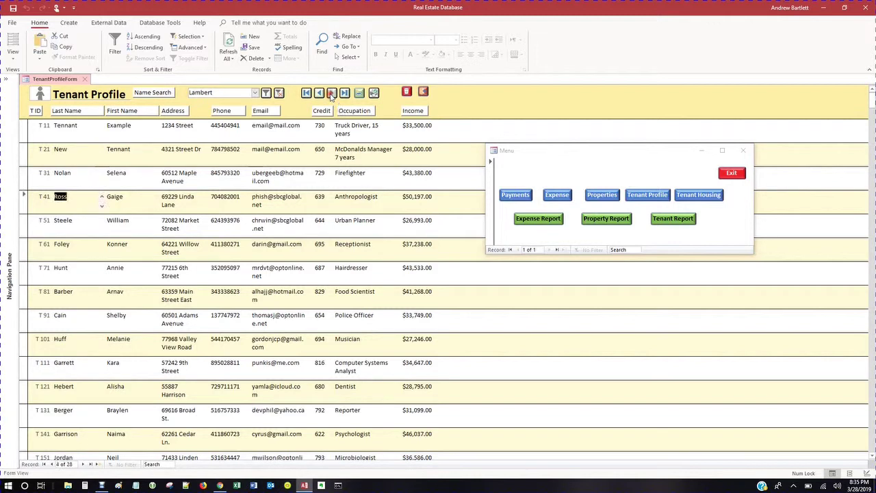
pyautogui.click(375, 92)
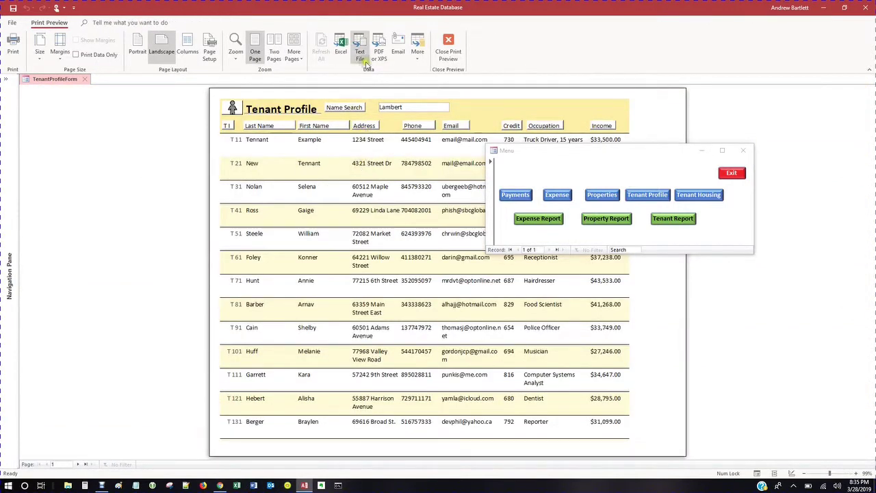
pyautogui.click(76, 55)
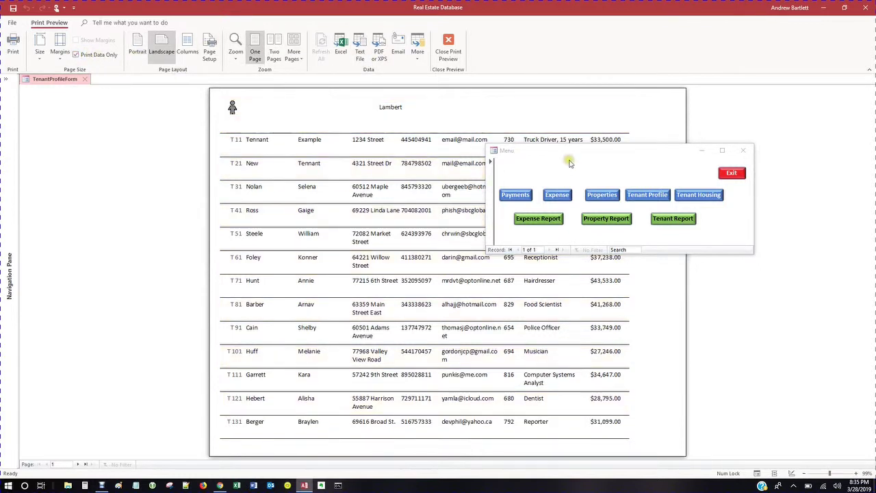
pyautogui.click(621, 164)
pyautogui.moveTo(571, 155); pyautogui.dragTo(564, 133)
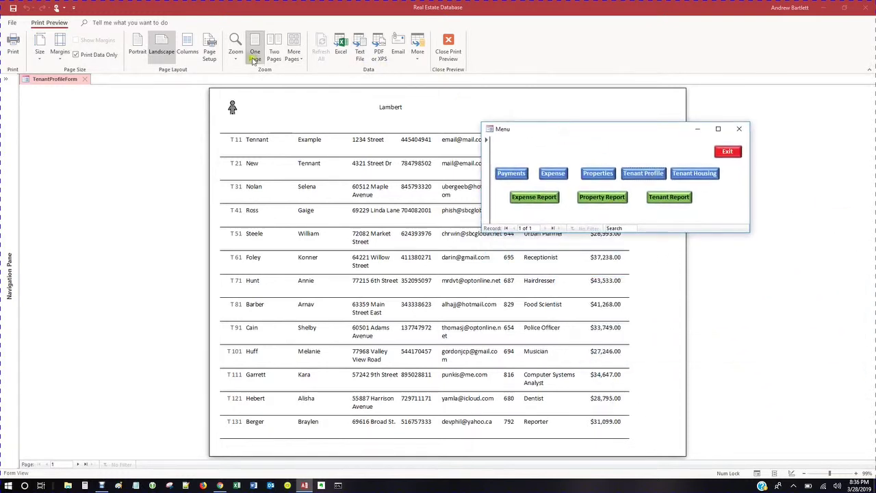
pyautogui.click(75, 55)
pyautogui.click(448, 47)
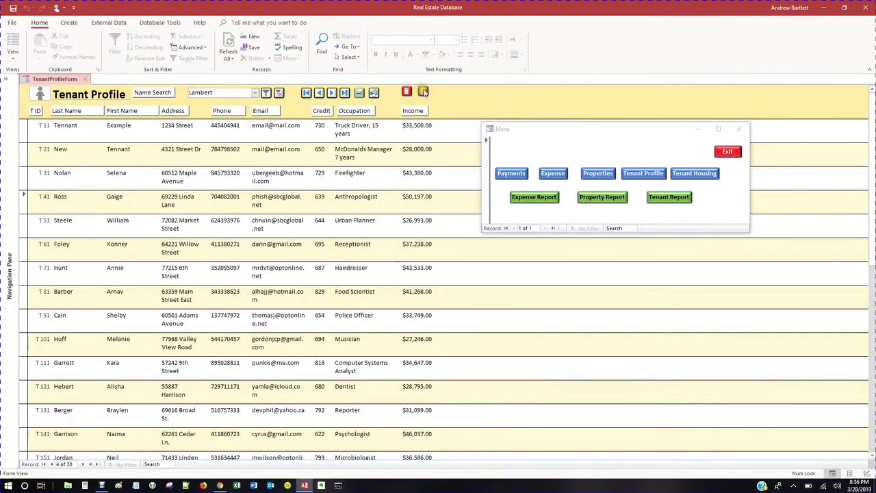
pyautogui.click(423, 92)
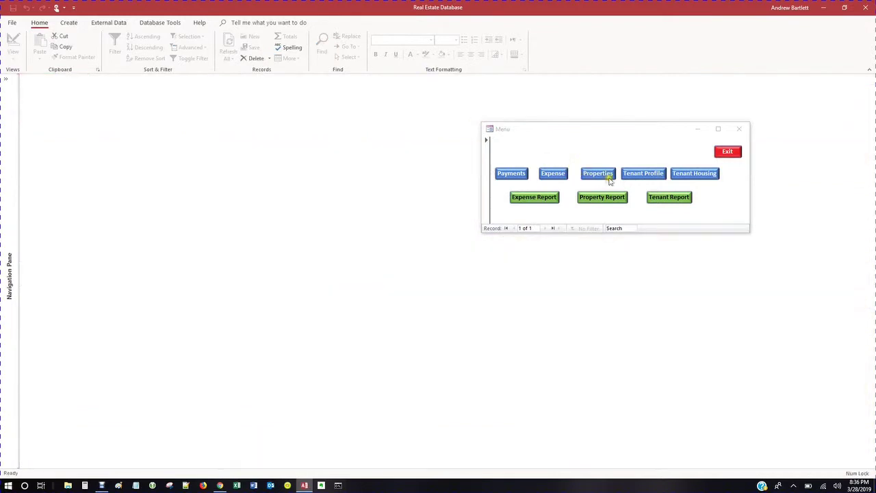
pyautogui.click(604, 175)
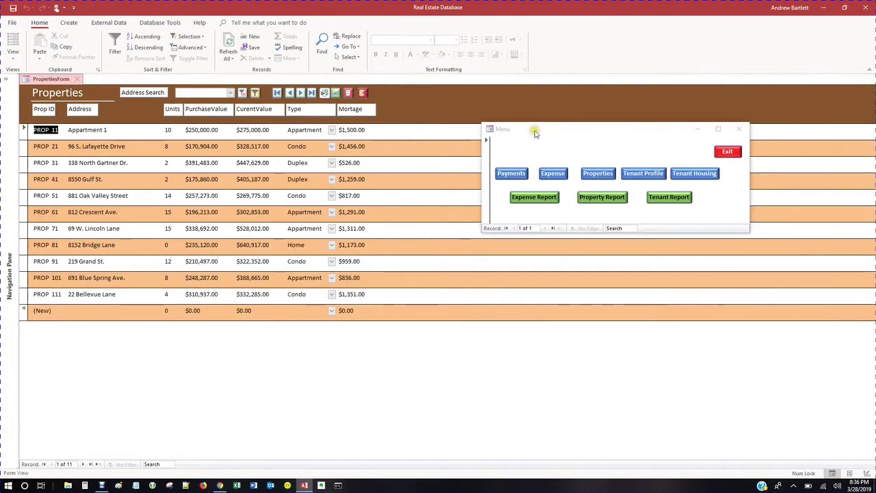
pyautogui.moveTo(534, 131); pyautogui.dragTo(563, 165)
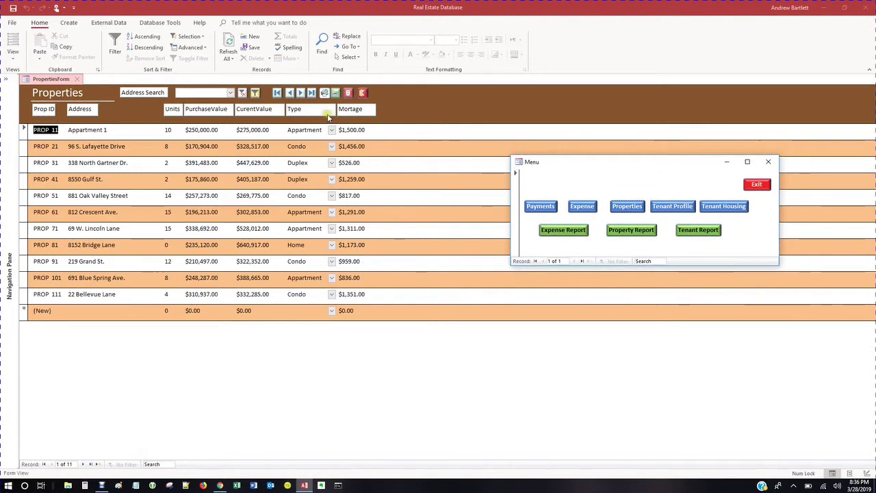
pyautogui.click(233, 93)
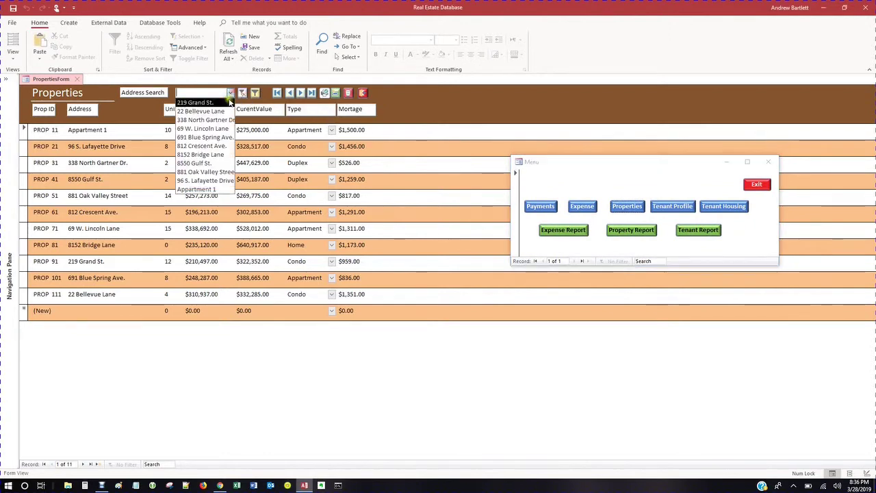
pyautogui.click(224, 139)
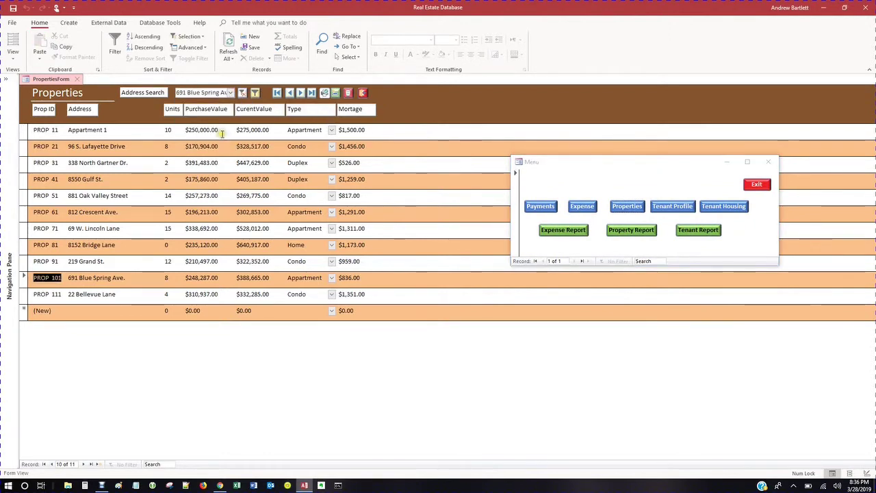
pyautogui.click(331, 294)
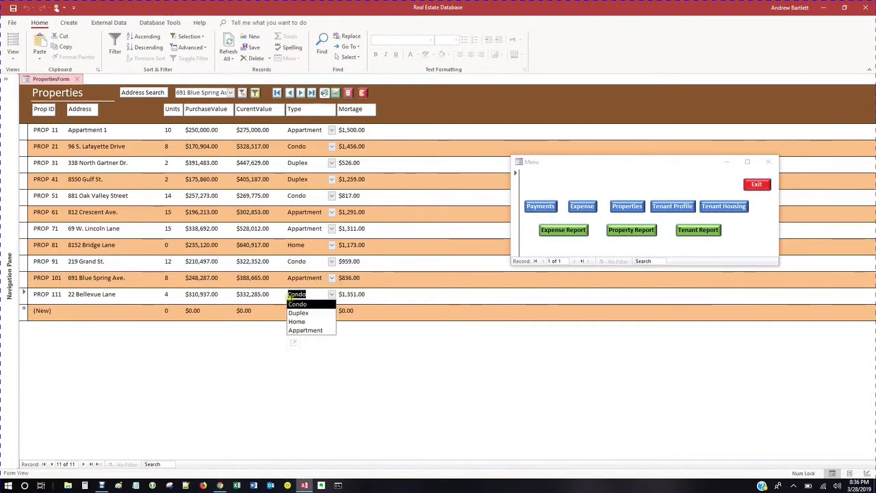
pyautogui.click(293, 343)
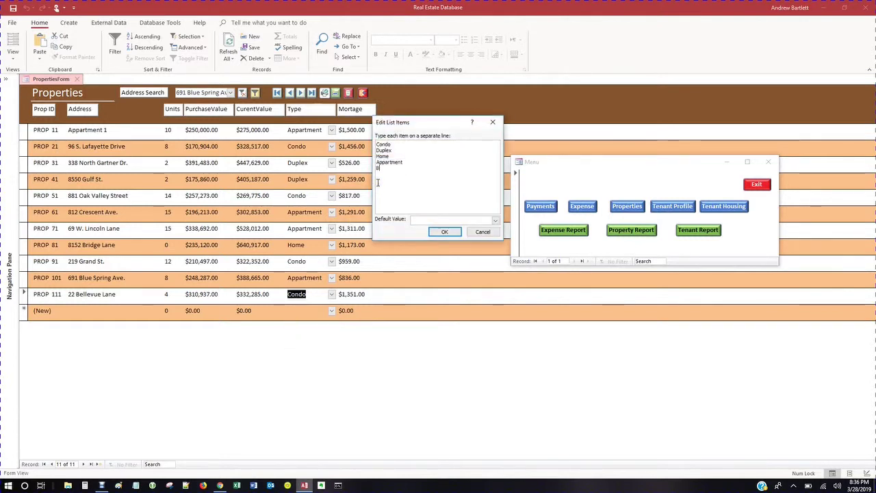
# Add 'Building' to the property Type list and set PROP 111 and PROP 61 to Building
pyautogui.write('lding')
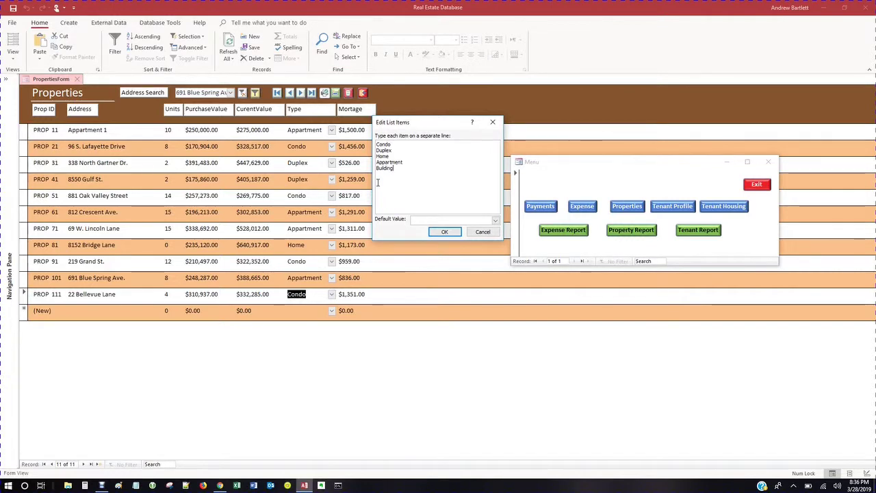
pyautogui.click(446, 232)
pyautogui.click(331, 295)
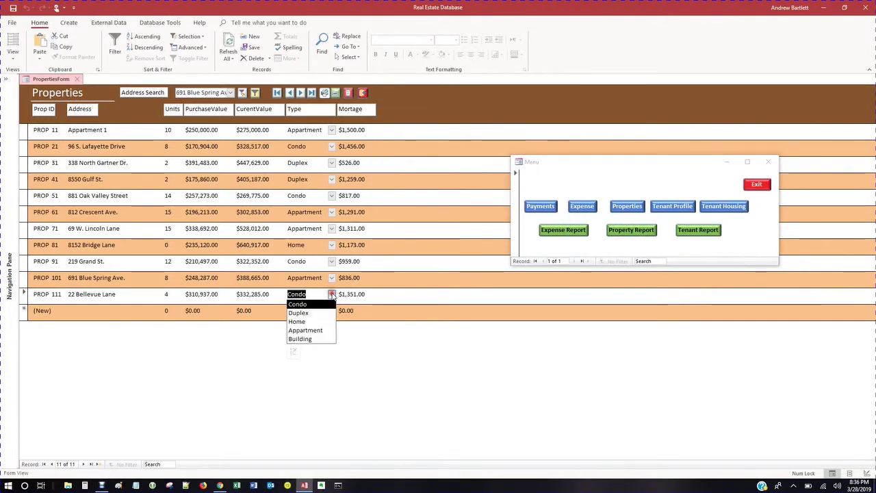
pyautogui.click(319, 339)
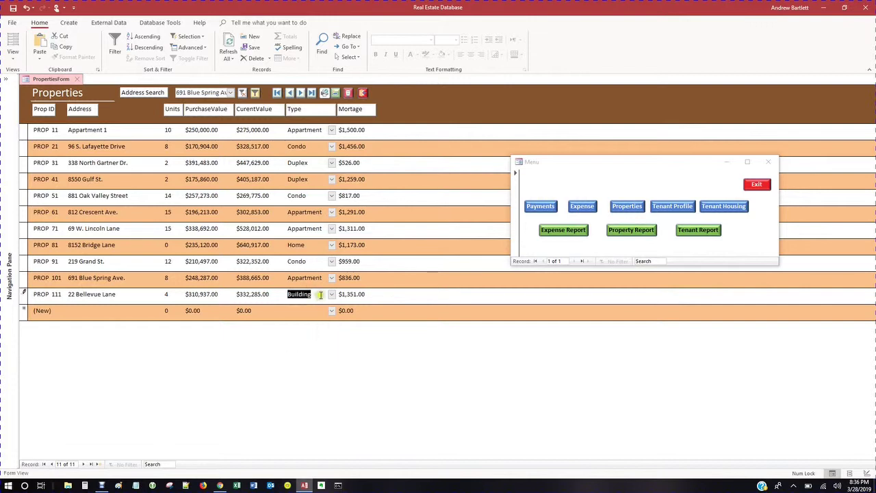
pyautogui.click(331, 213)
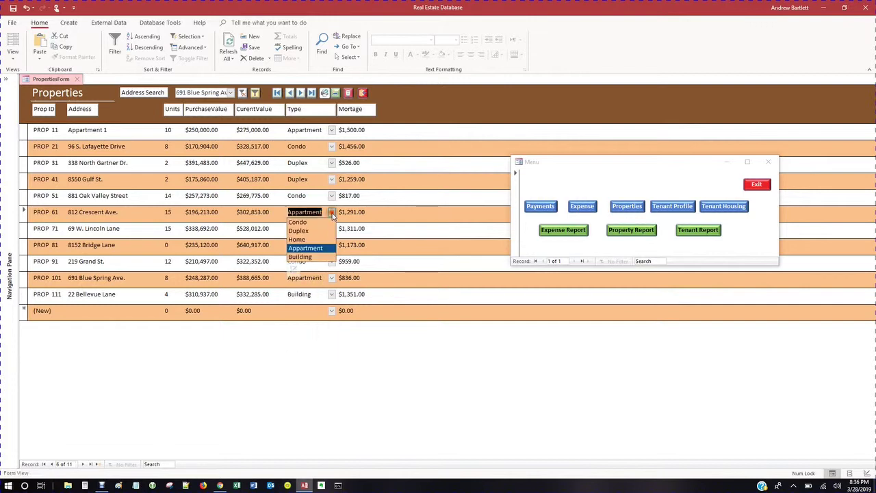
pyautogui.click(315, 260)
# Revert PROP 61 to Appartment and PROP 111 back to Condo
pyautogui.click(331, 212)
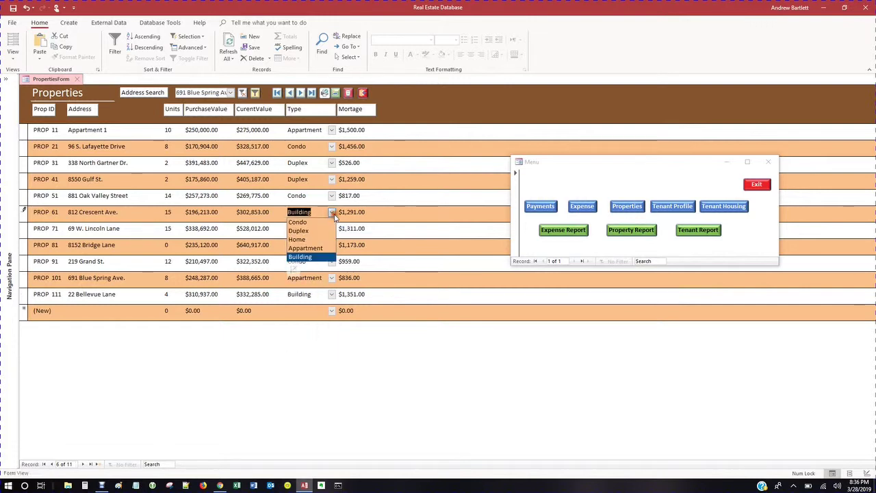
pyautogui.click(317, 247)
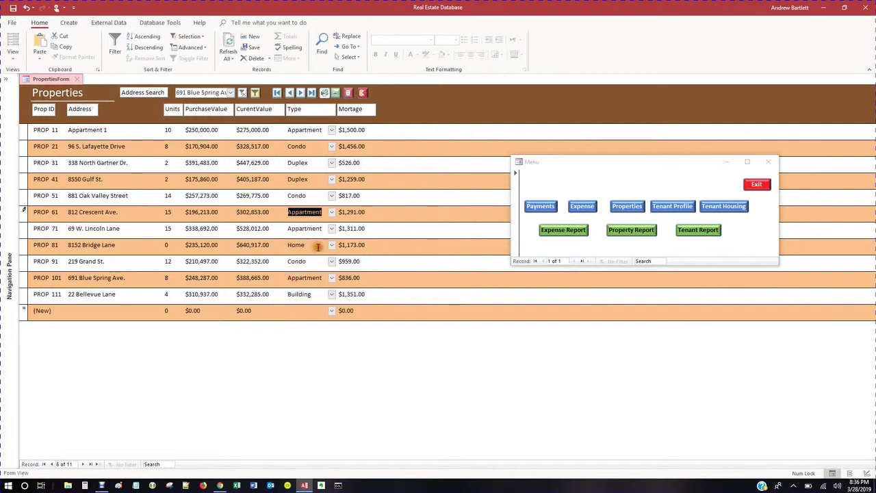
pyautogui.click(331, 294)
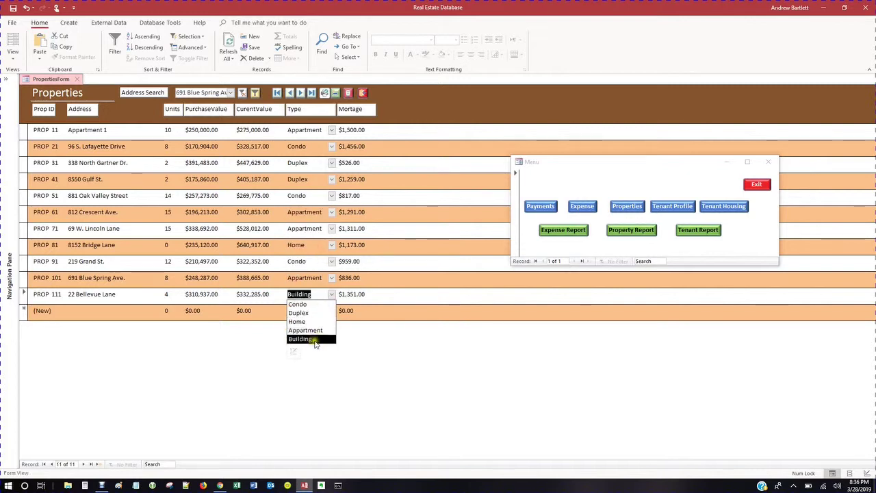
pyautogui.click(299, 304)
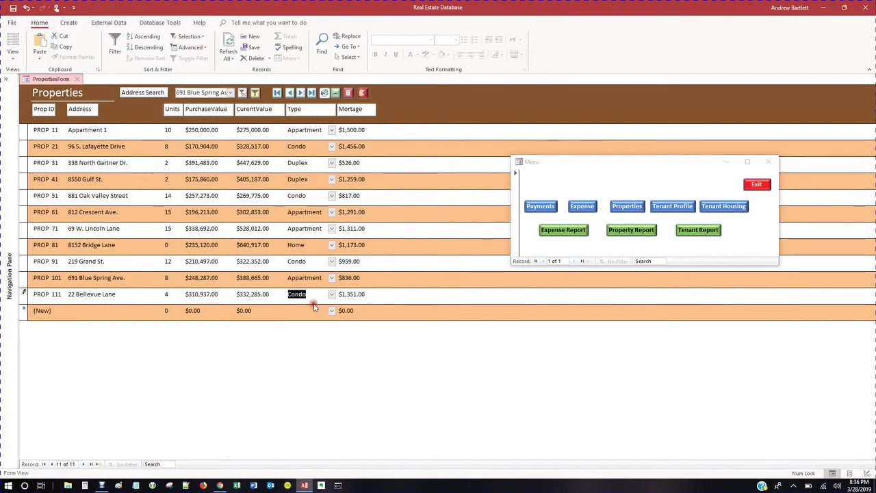
# Remove 'Building' from the Type list, move to PROP 81, and open the Tenant Housing Profile form
pyautogui.click(332, 296)
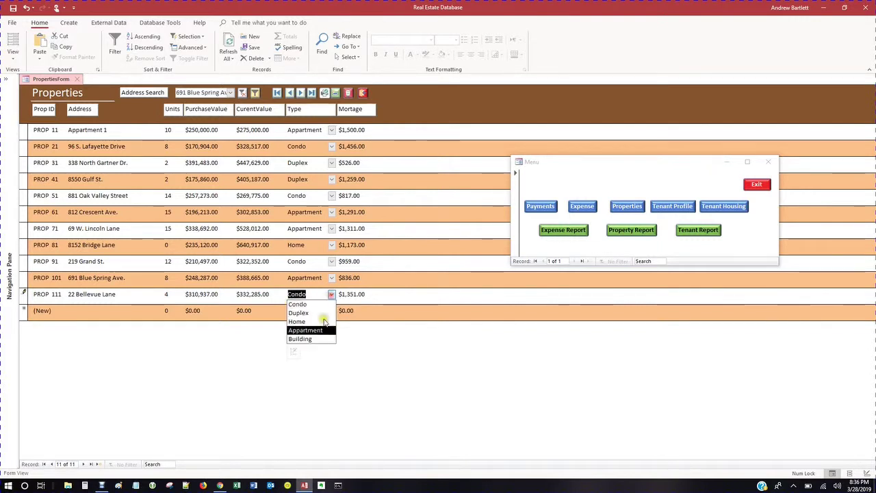
pyautogui.click(294, 350)
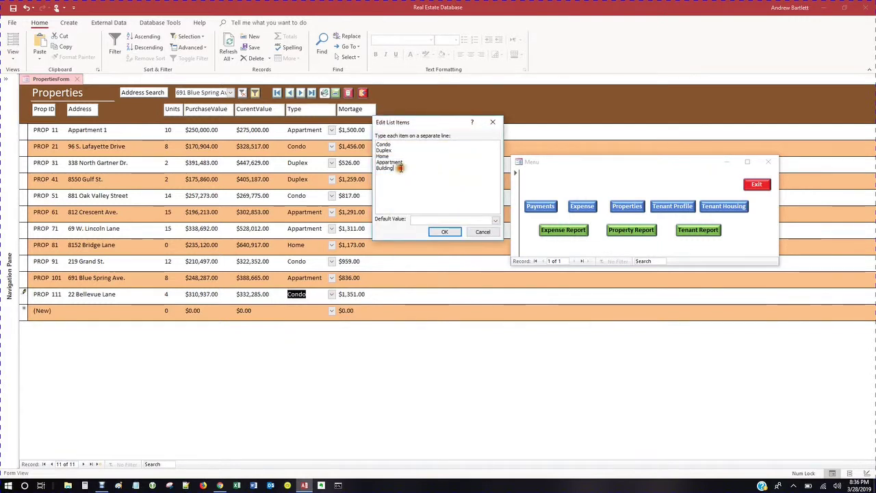
pyautogui.press('BackSpace')
pyautogui.press('BackSpace')
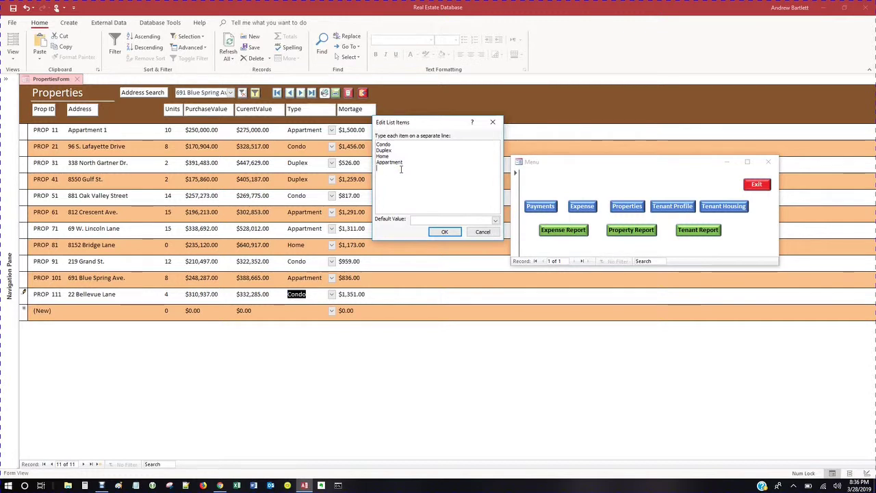
pyautogui.click(446, 232)
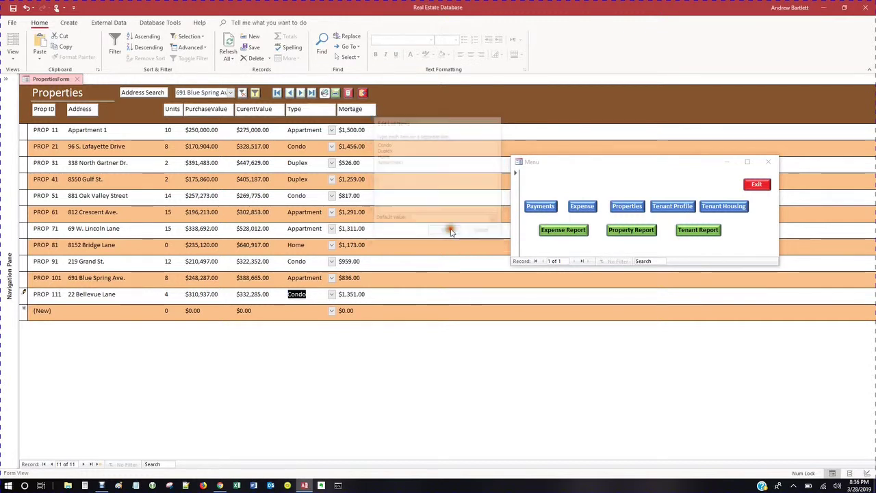
pyautogui.click(332, 295)
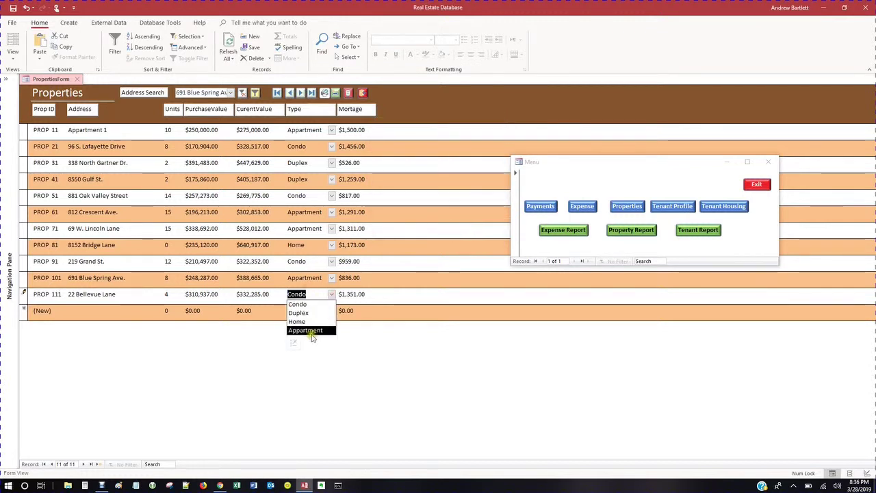
pyautogui.click(402, 244)
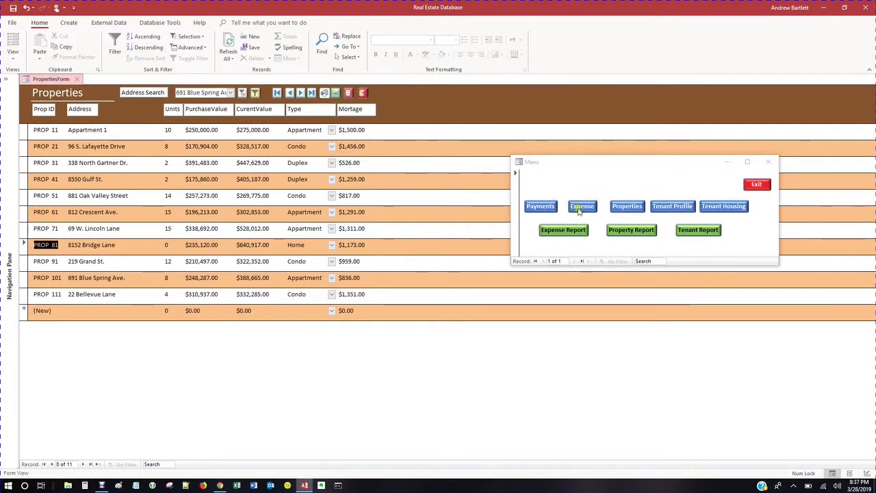
pyautogui.click(707, 208)
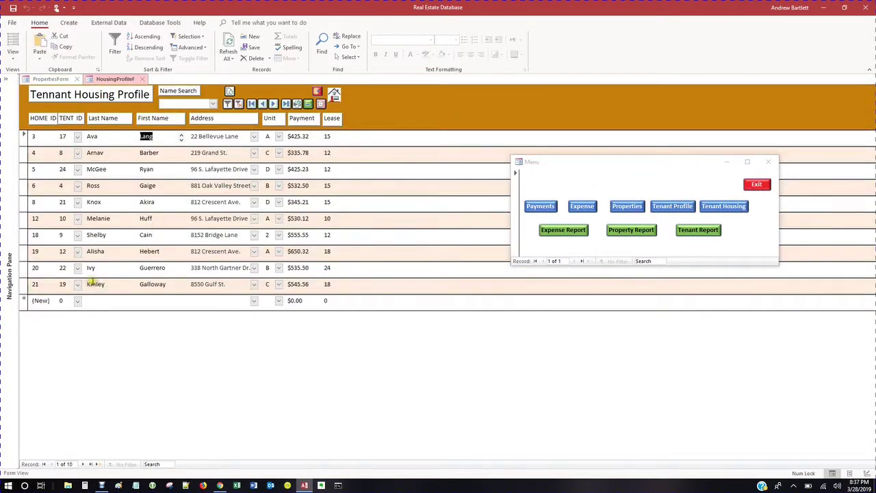
pyautogui.click(77, 302)
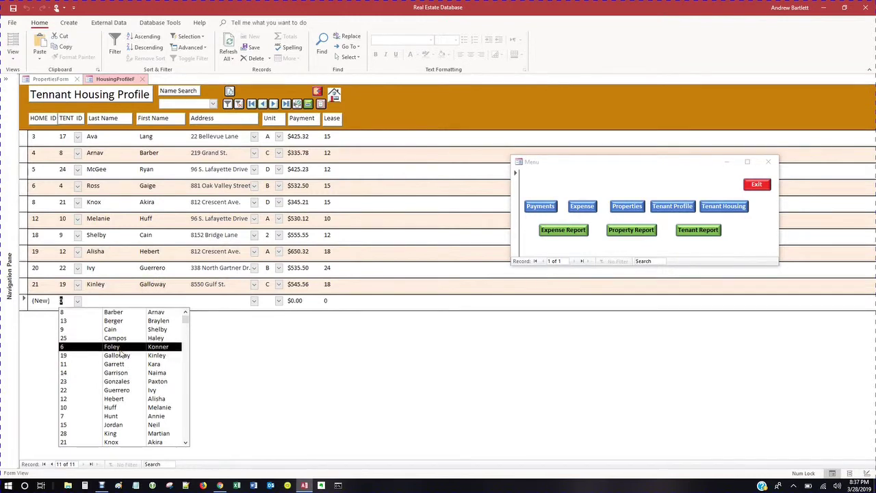
pyautogui.click(116, 347)
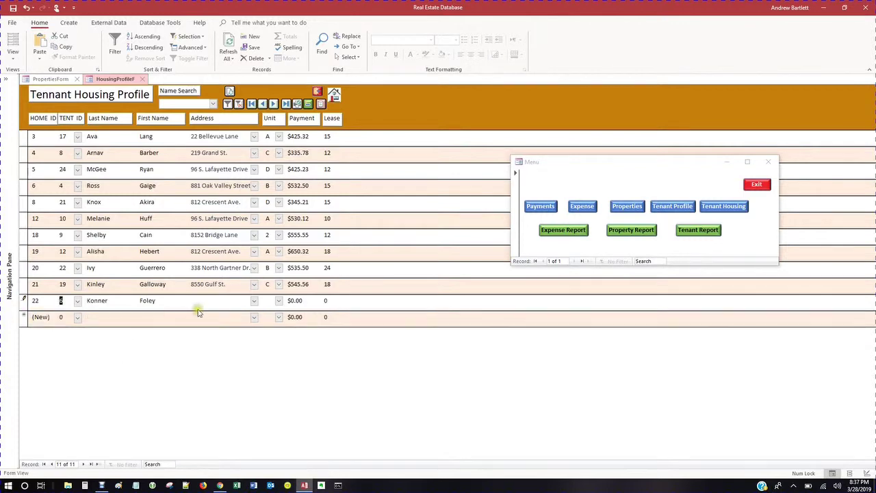
pyautogui.click(254, 300)
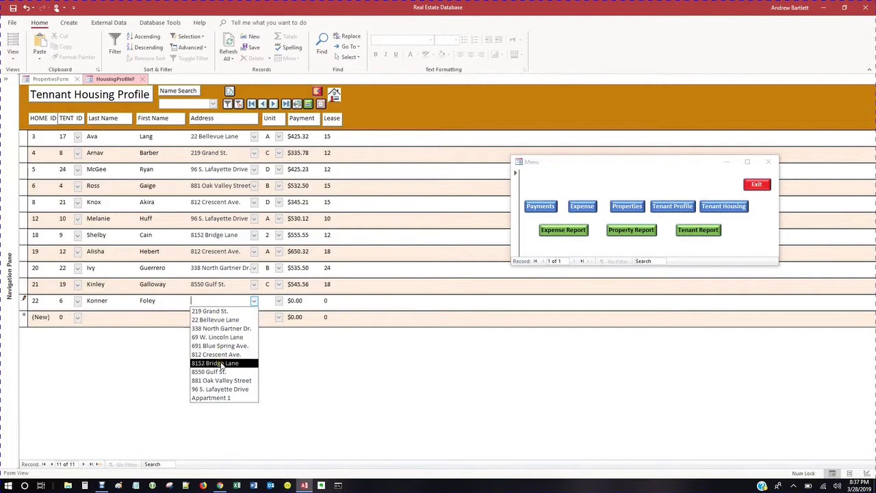
pyautogui.click(221, 363)
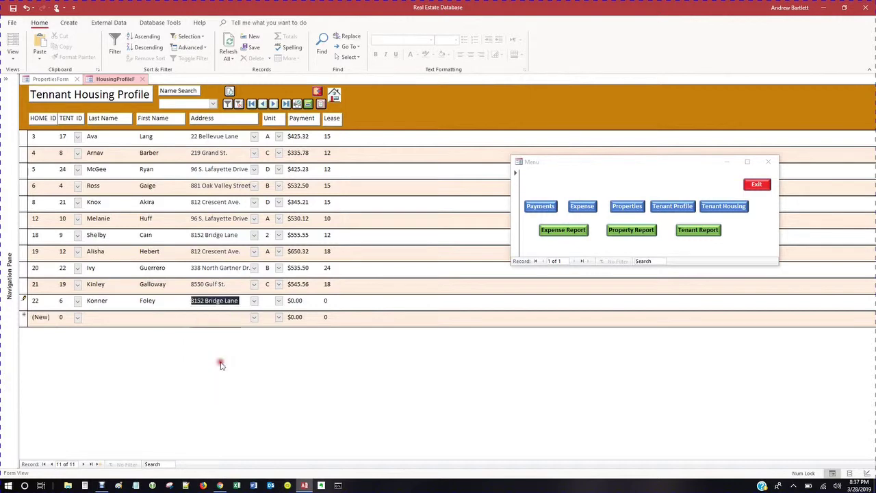
pyautogui.click(253, 303)
pyautogui.click(235, 384)
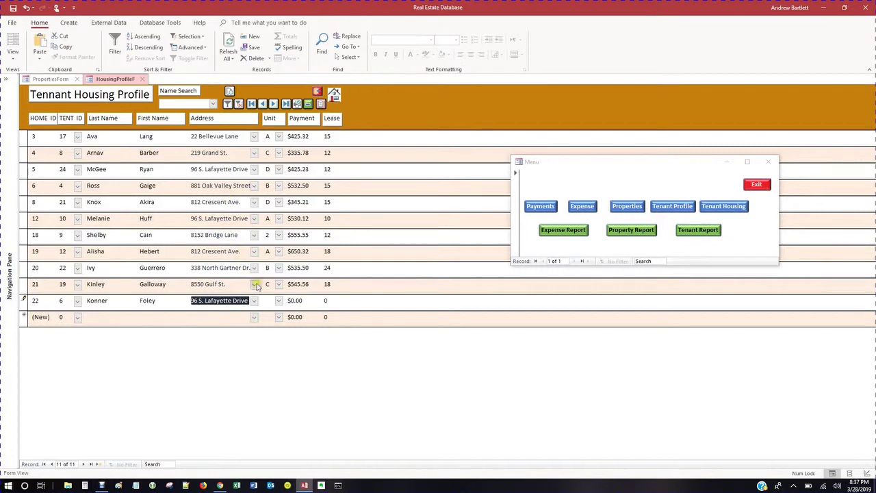
pyautogui.click(278, 301)
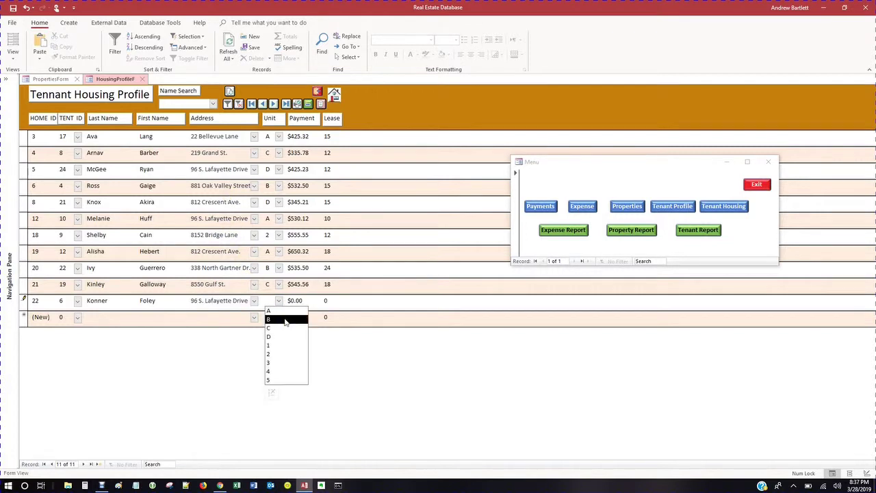
pyautogui.click(286, 320)
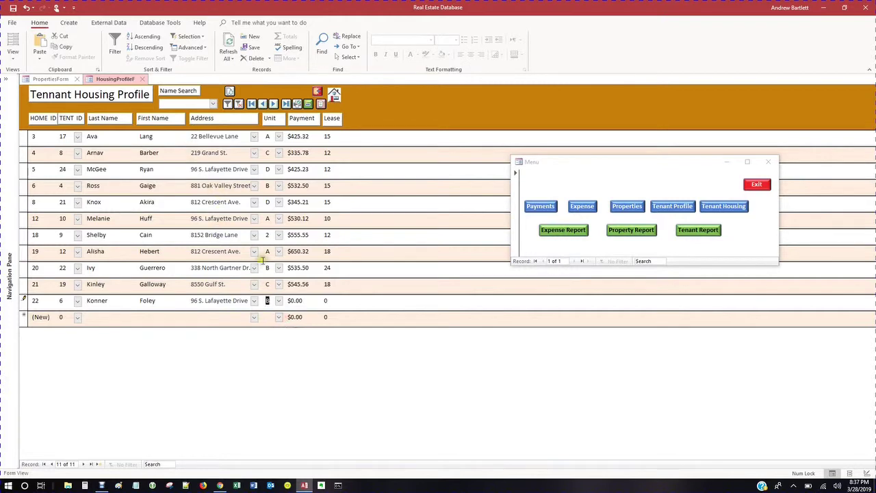
# Enter payment $645.32 and lease 15, then save the record as HOME ID 22
pyautogui.press('Tab')
pyautogui.write('$')
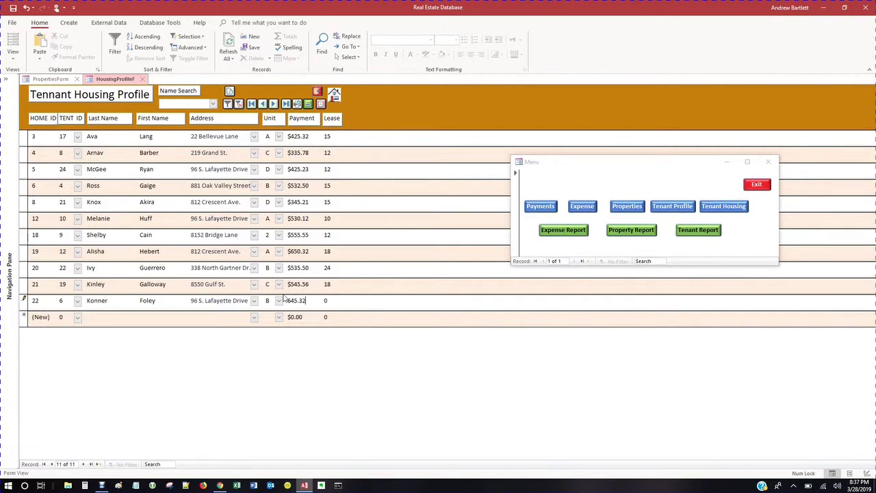
pyautogui.press('Tab')
pyautogui.write('15')
pyautogui.click(327, 252)
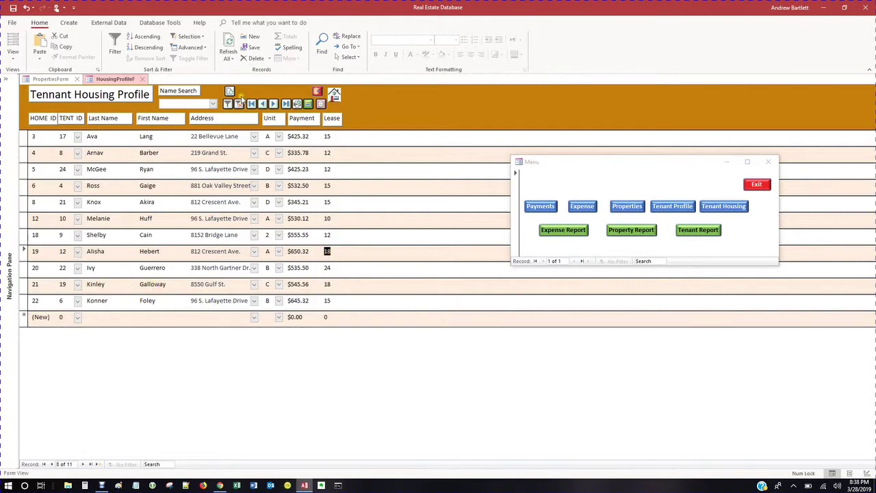
pyautogui.click(230, 92)
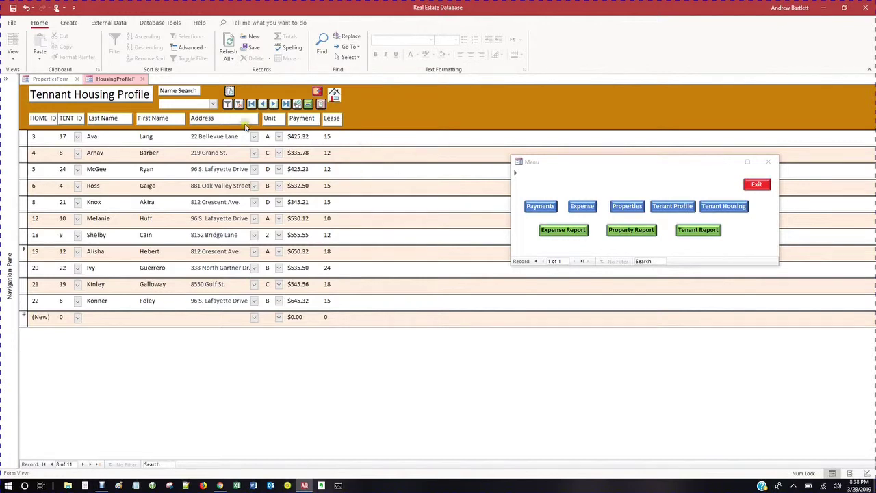
# Open the Property Expenses form and start a new expense row for 219 Grand St
pyautogui.click(585, 206)
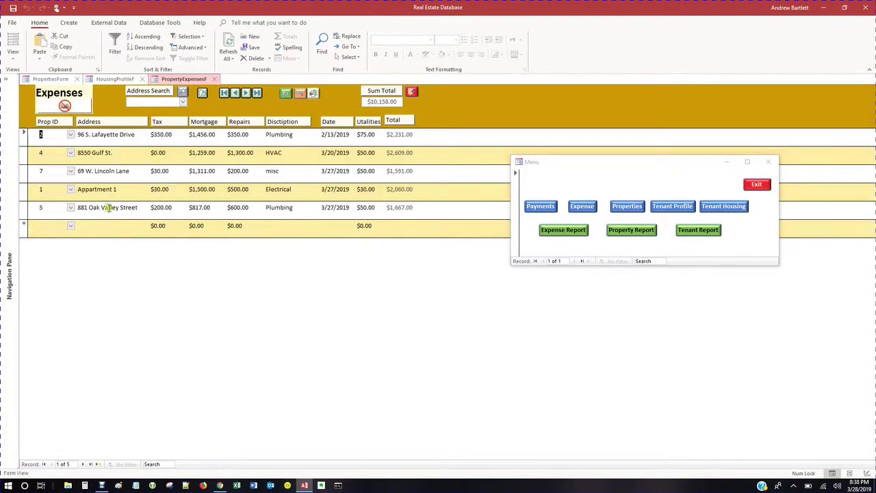
pyautogui.click(71, 226)
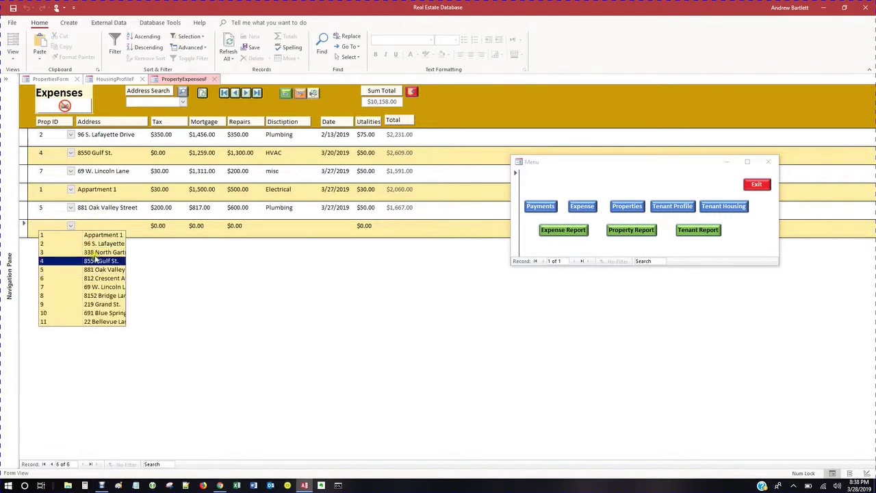
pyautogui.click(110, 305)
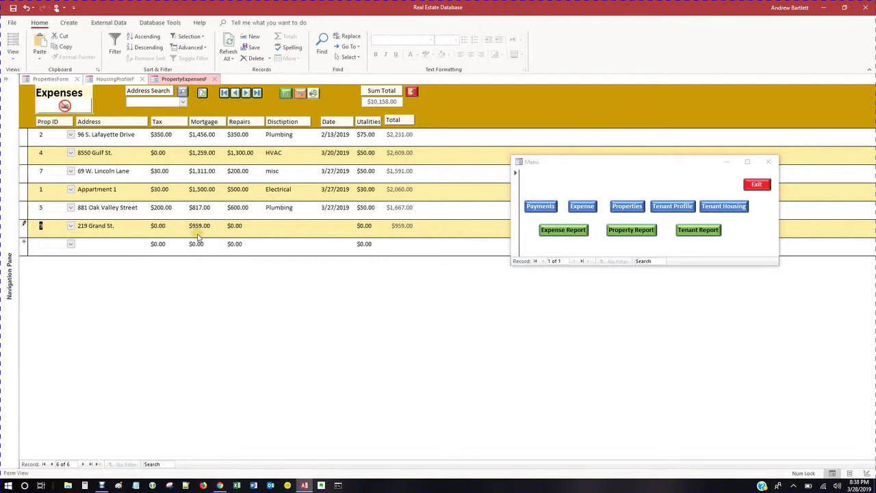
pyautogui.click(57, 80)
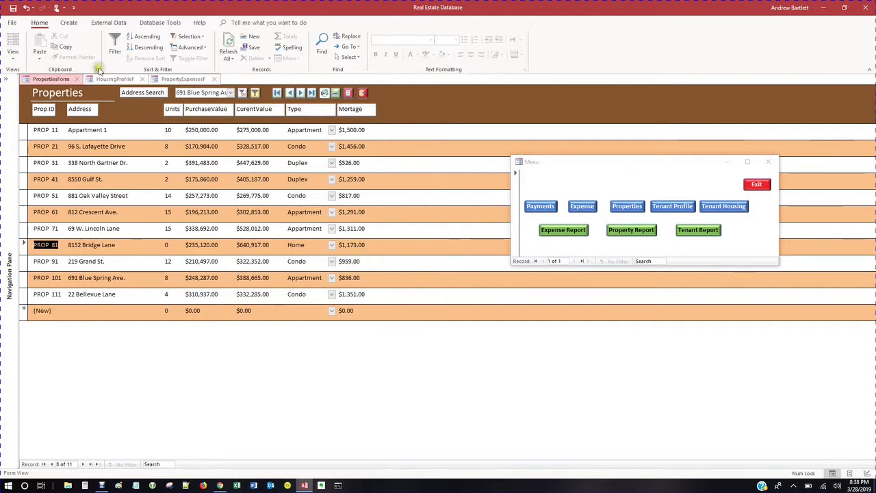
pyautogui.click(167, 79)
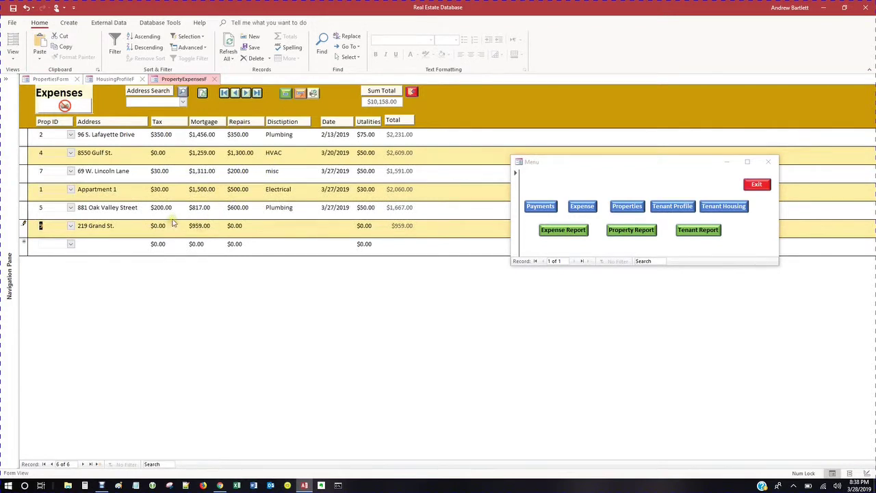
pyautogui.click(146, 223)
pyautogui.write('3')
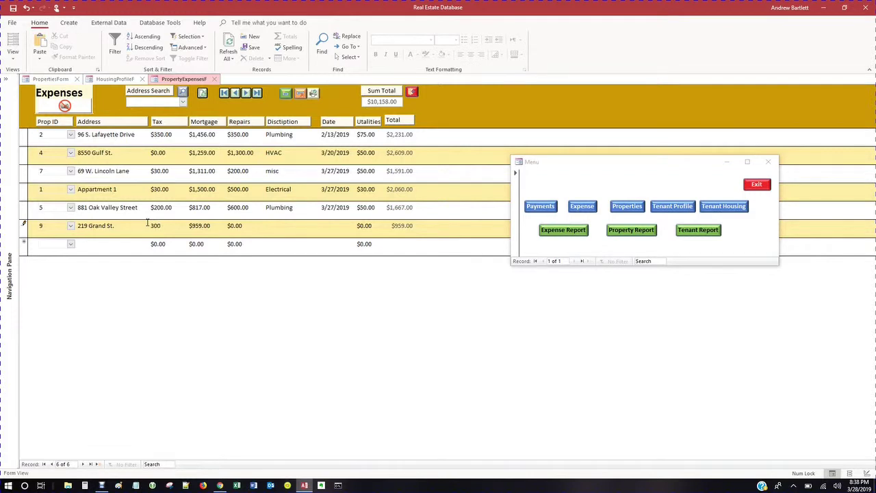
pyautogui.press('Tab')
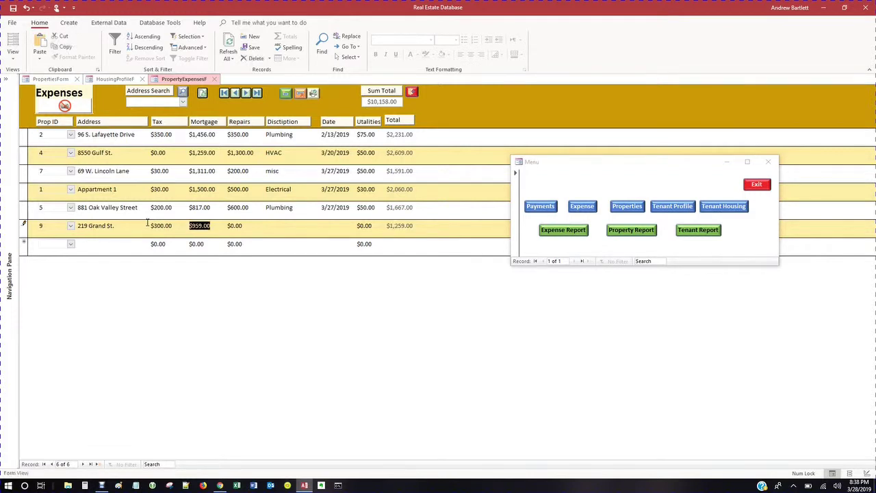
pyautogui.press('Tab')
pyautogui.write('550.36')
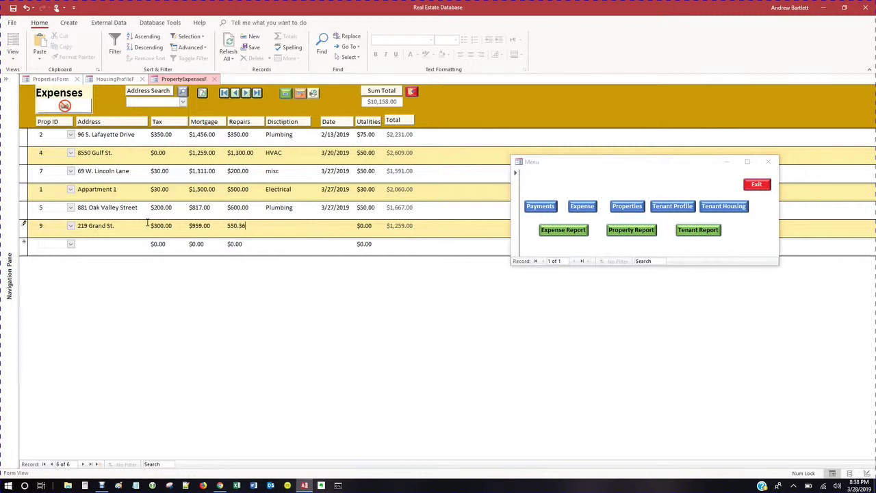
pyautogui.press('Tab')
pyautogui.press('Tab')
# Date the expense 3/13/2019, save it for a $12,020.92 total, and close the Expenses form
pyautogui.click(360, 225)
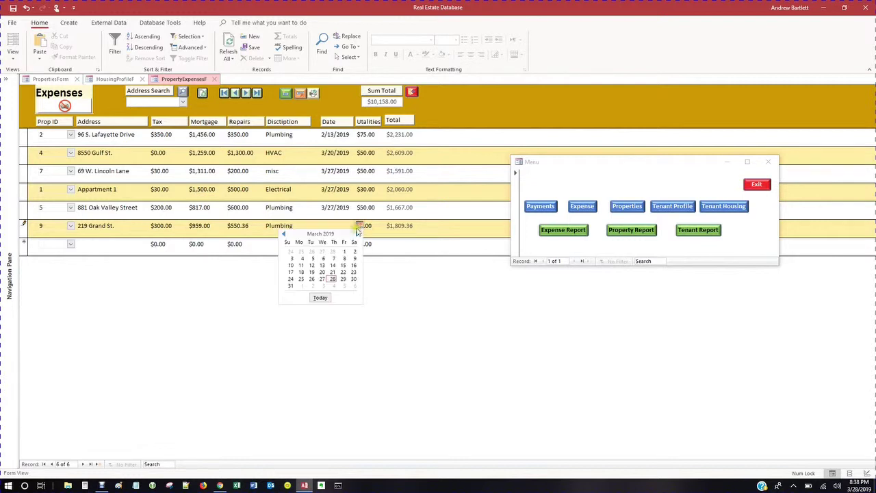
pyautogui.click(321, 265)
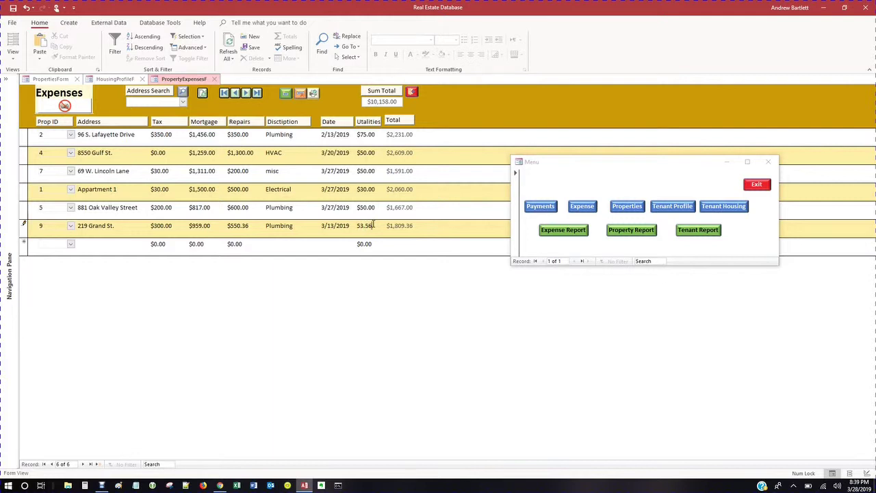
pyautogui.press('Tab')
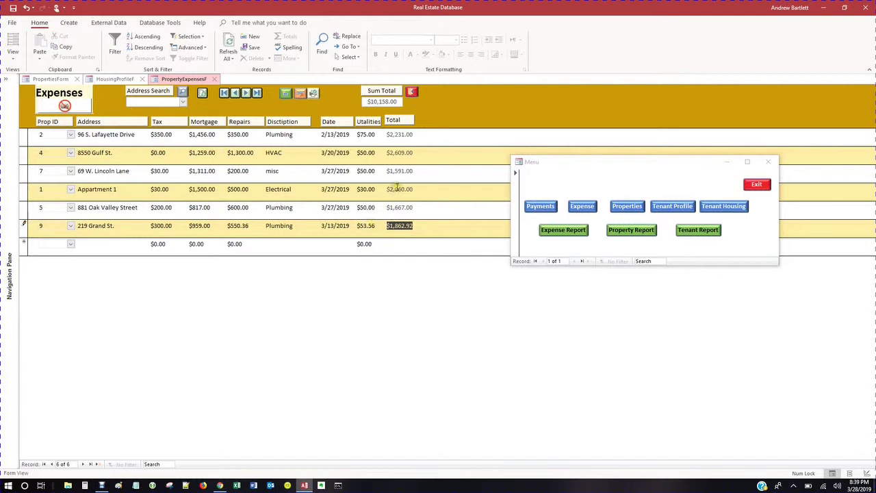
pyautogui.click(399, 189)
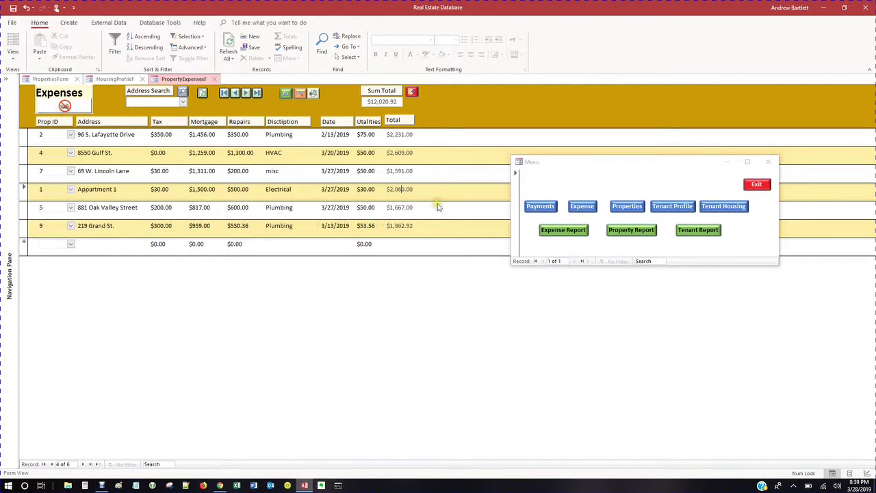
pyautogui.click(411, 91)
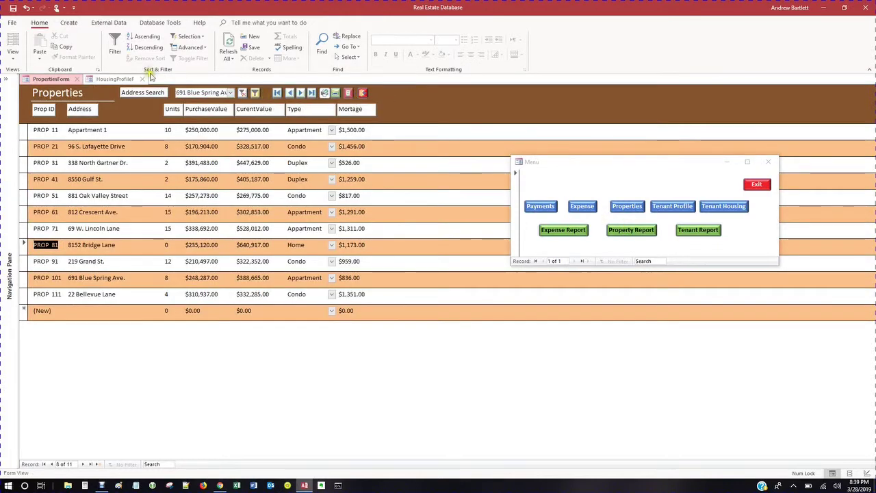
# Close the Properties and Housing forms, then reopen Tenant Housing Profile alongside the Payment Form
pyautogui.click(363, 94)
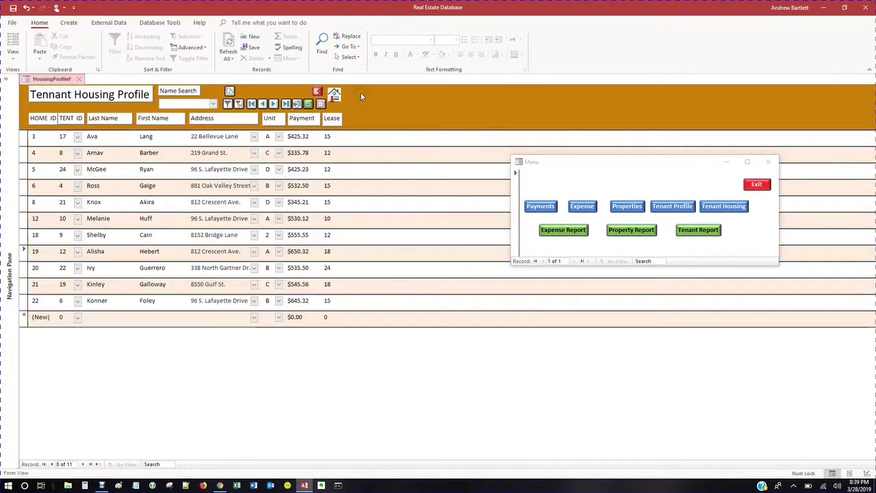
pyautogui.click(317, 93)
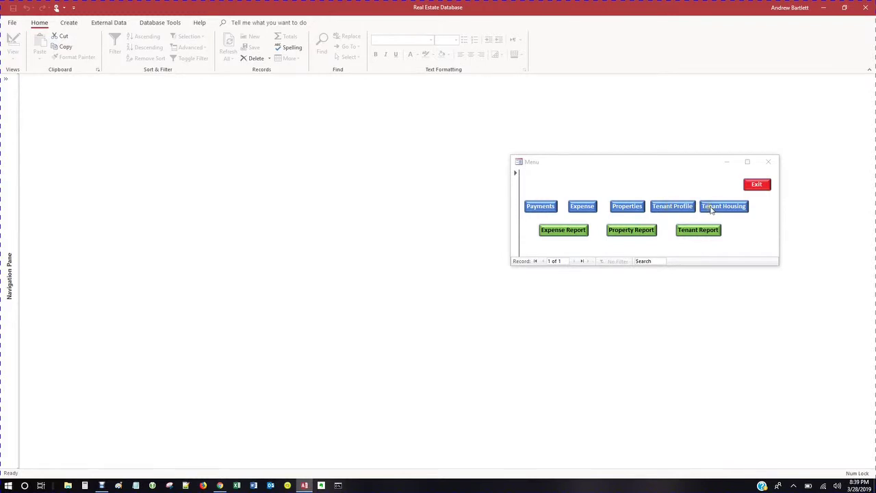
pyautogui.click(723, 206)
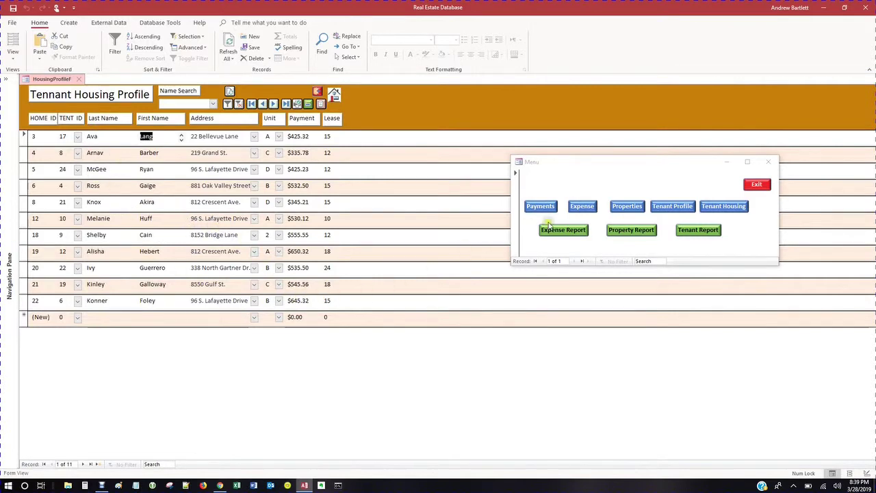
pyautogui.click(541, 206)
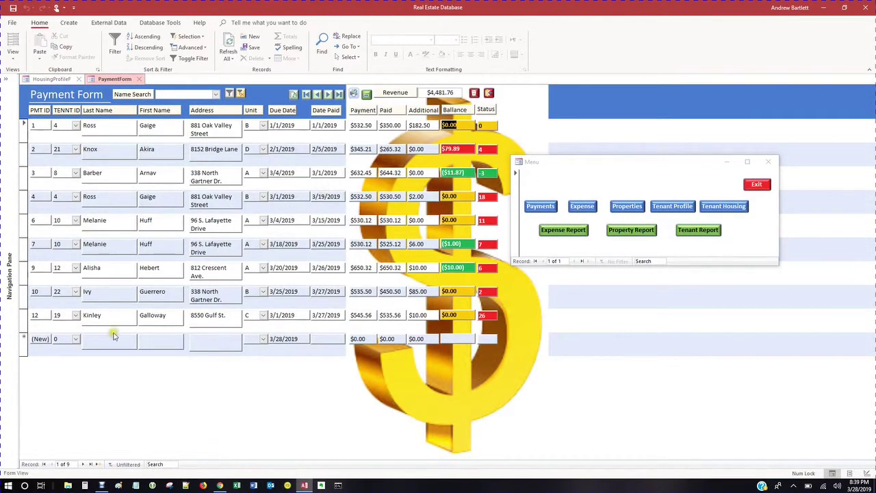
pyautogui.click(48, 79)
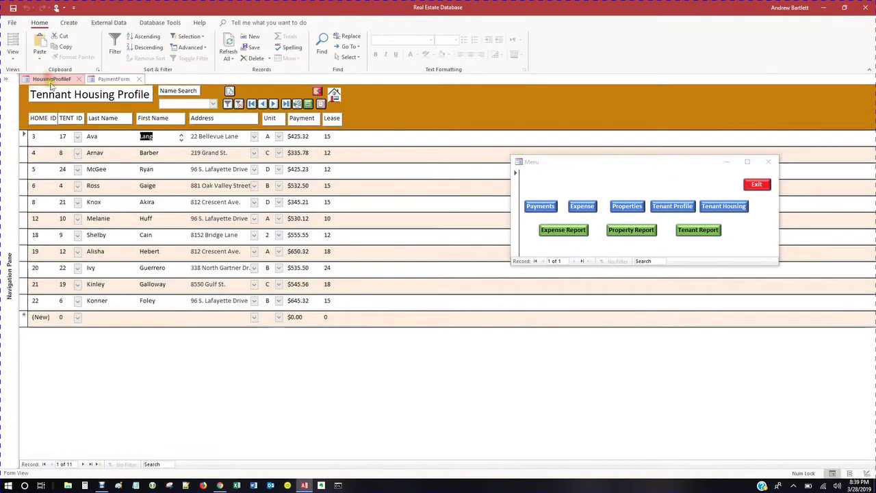
pyautogui.click(78, 317)
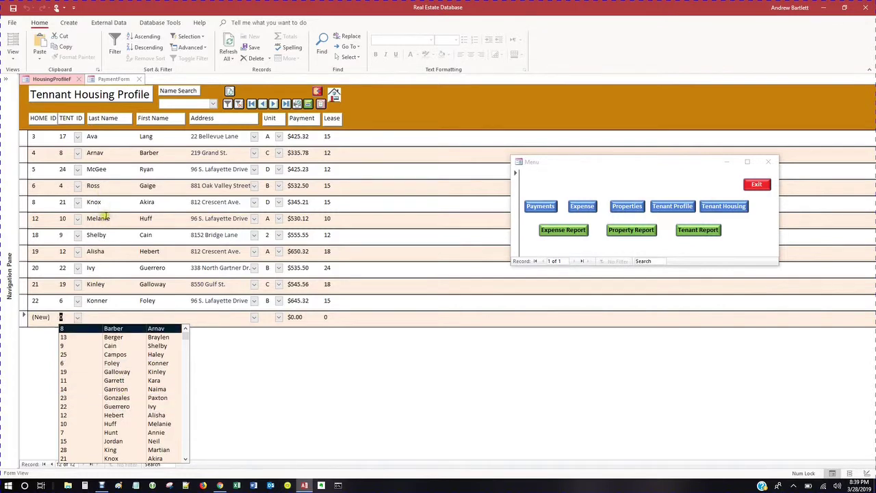
pyautogui.click(134, 433)
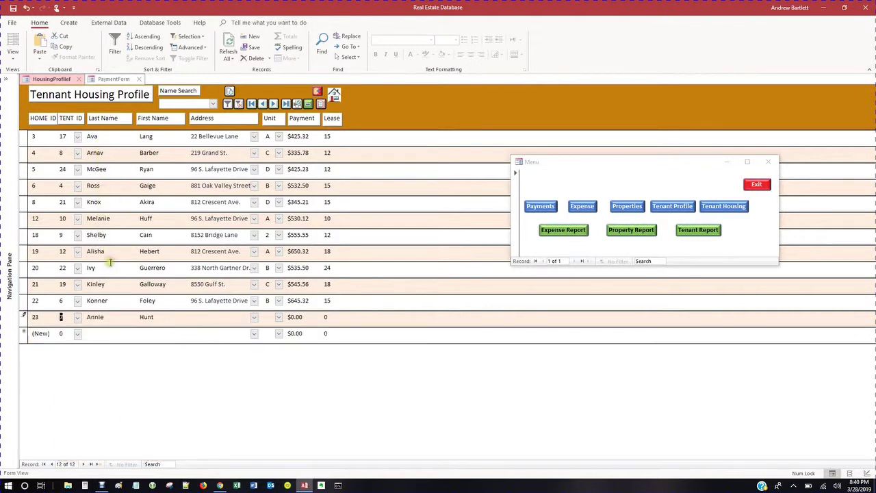
pyautogui.click(197, 316)
pyautogui.click(254, 317)
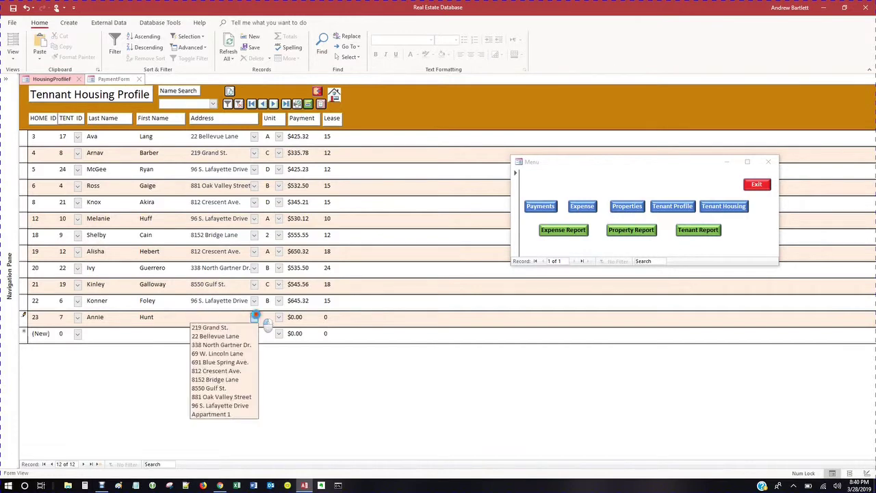
pyautogui.click(230, 371)
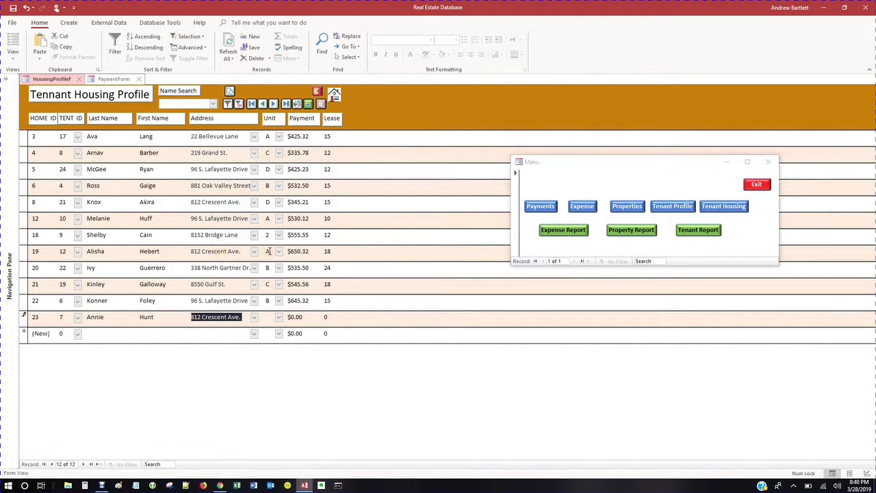
pyautogui.click(279, 316)
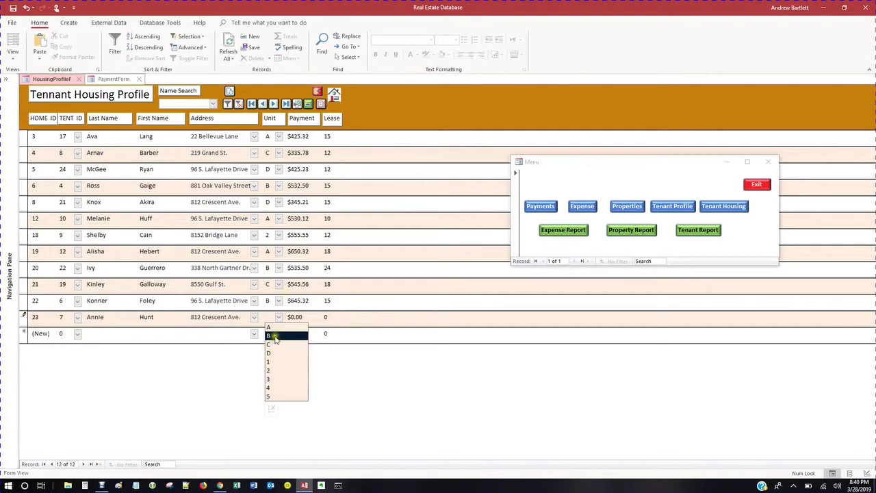
pyautogui.click(274, 344)
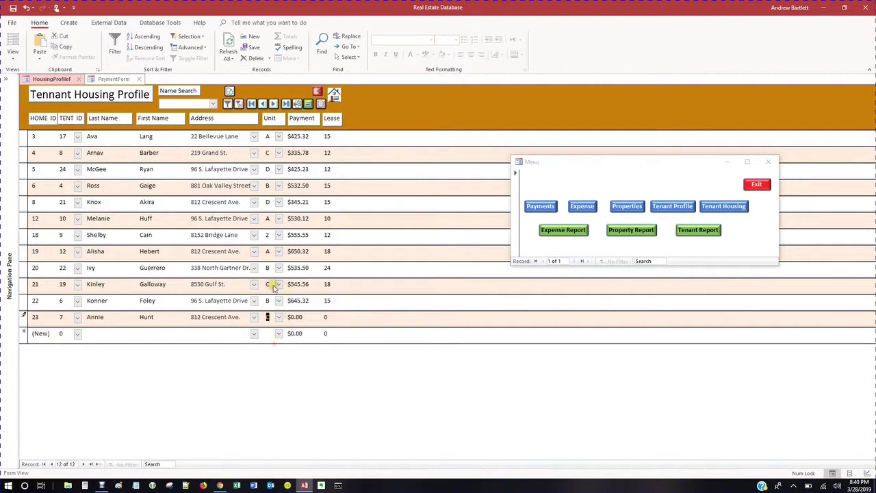
pyautogui.click(303, 318)
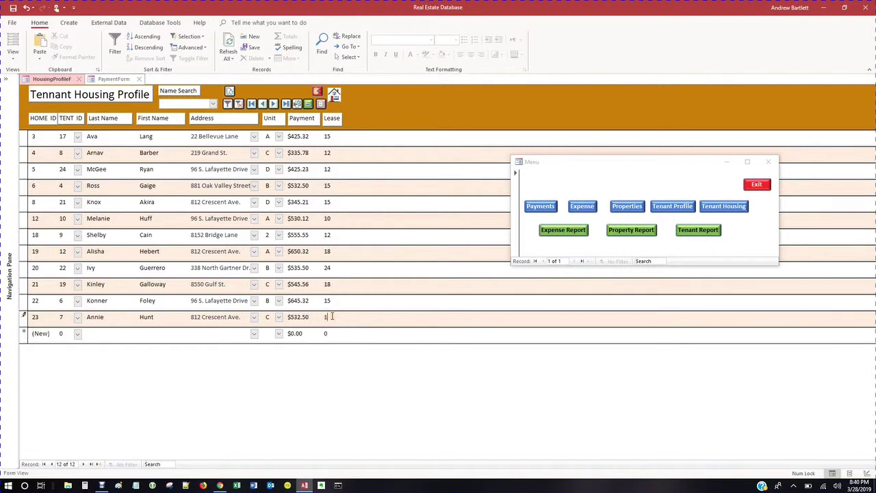
pyautogui.click(312, 252)
pyautogui.click(226, 103)
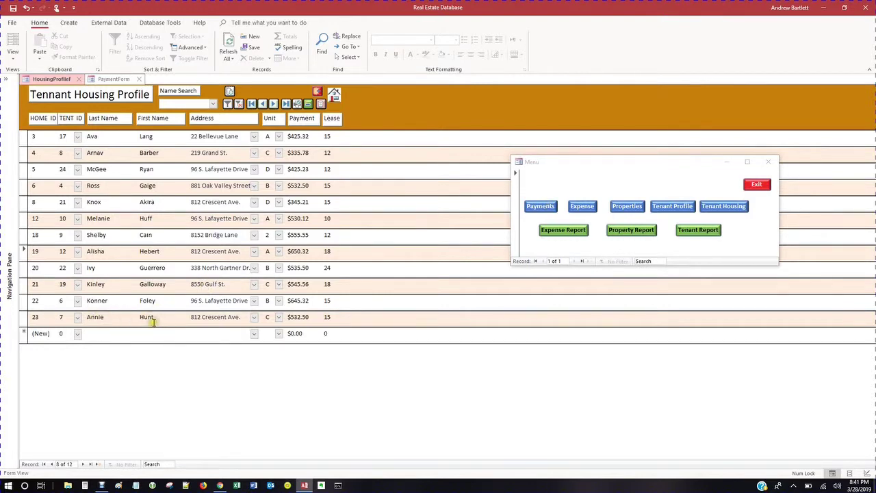
# Add payment 13 on the Payment Form for tenant 7 with due date 3/7/2019
pyautogui.click(546, 208)
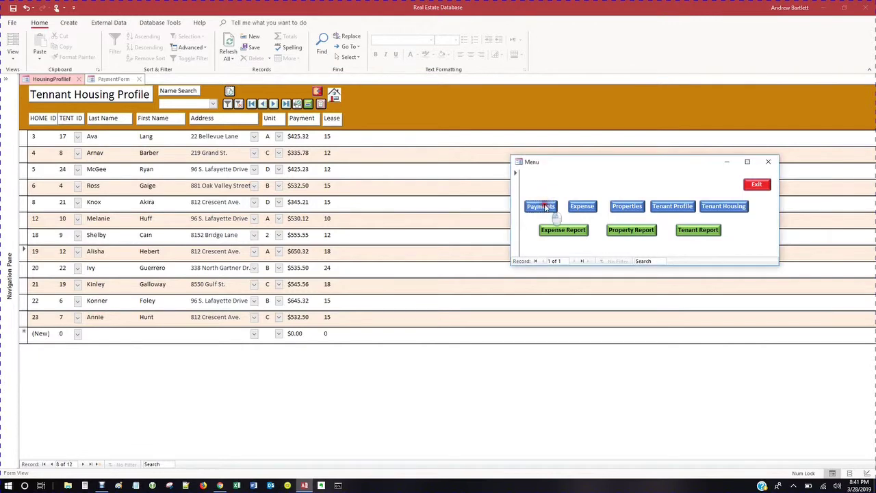
pyautogui.click(75, 340)
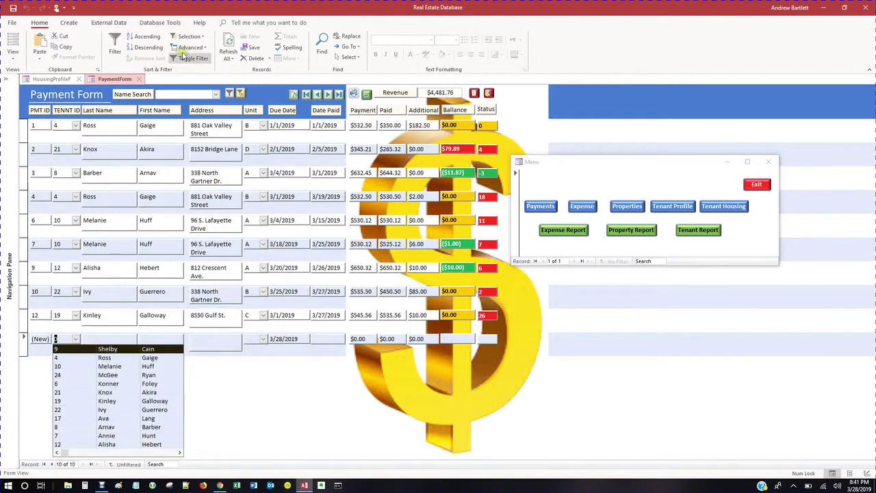
pyautogui.click(112, 436)
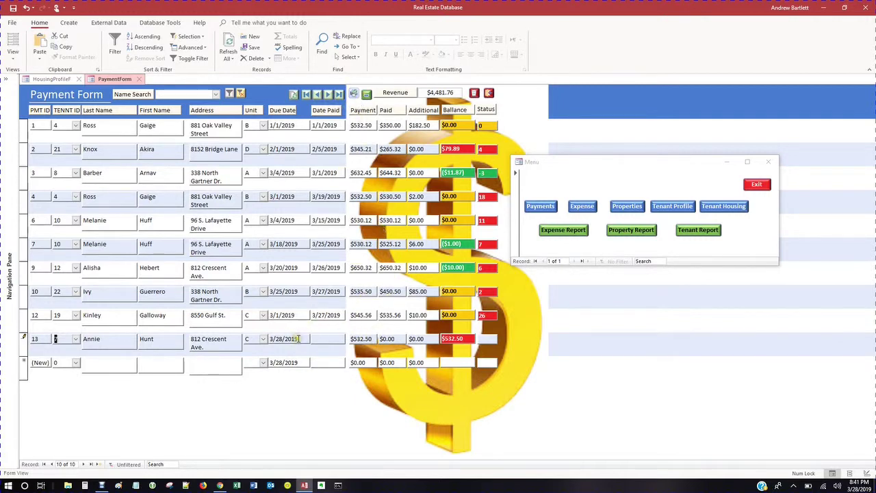
pyautogui.click(298, 339)
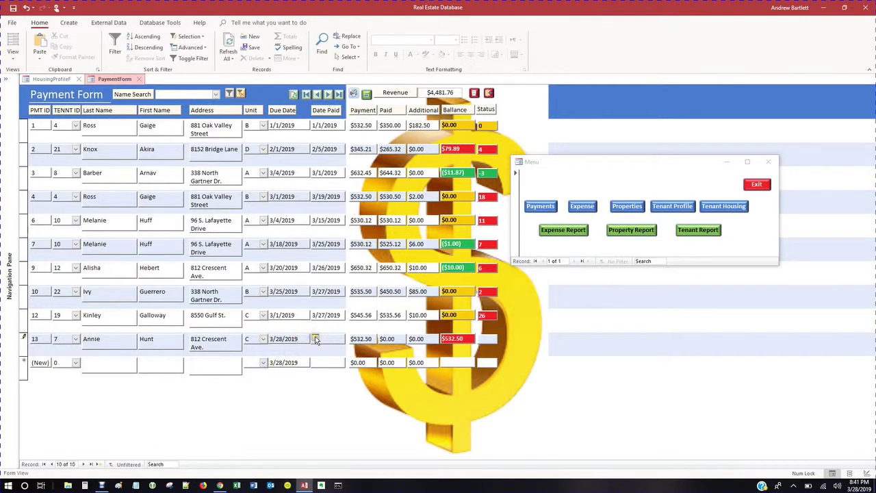
pyautogui.click(316, 339)
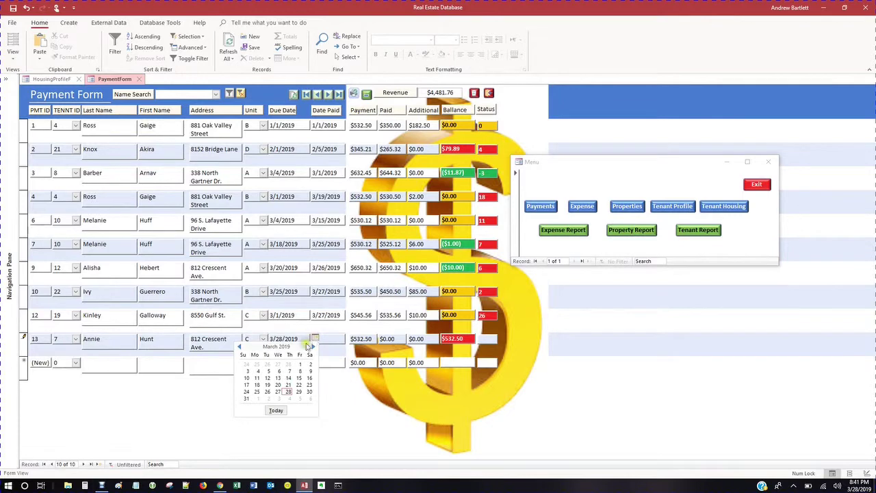
pyautogui.click(288, 371)
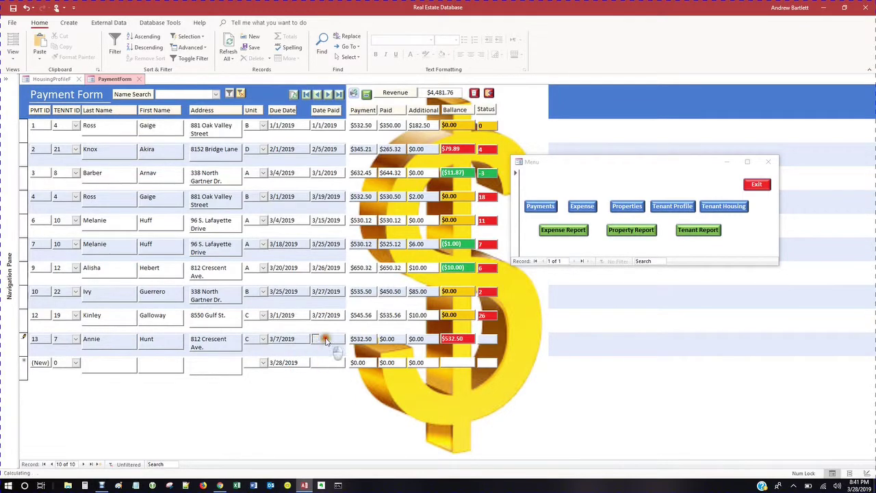
# Mark payment 13 paid 3/1/2019 for $530.50, then refresh so revenue reads $5,012.26
pyautogui.click(348, 338)
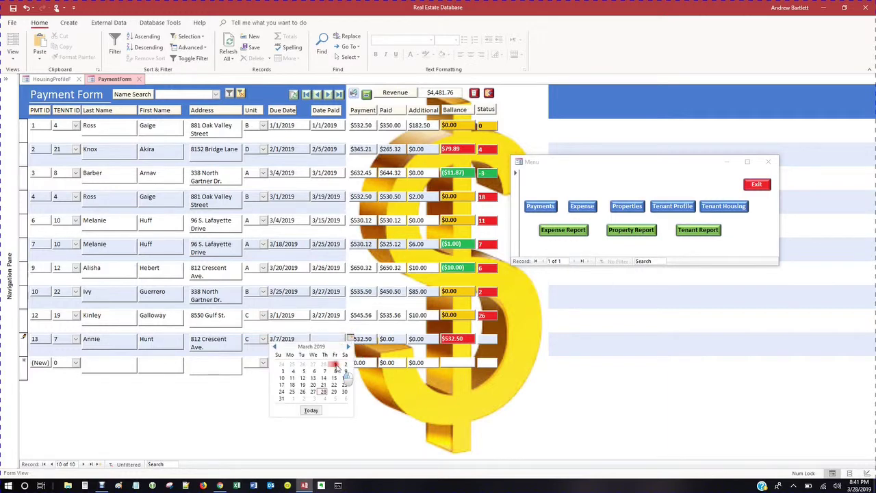
pyautogui.click(334, 365)
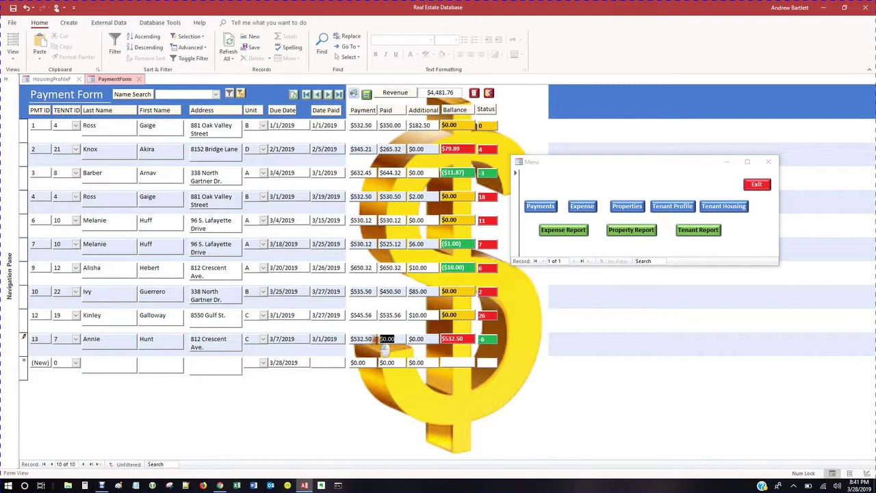
pyautogui.click(376, 340)
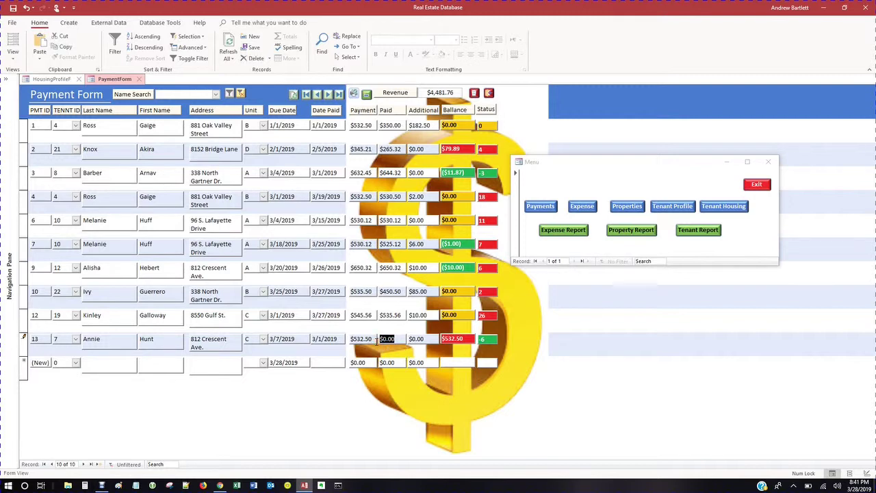
pyautogui.write('53')
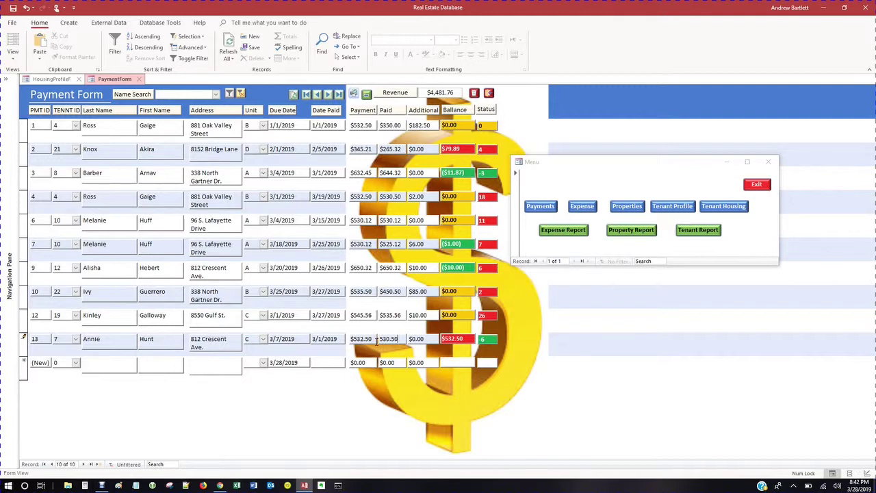
pyautogui.press('Tab')
pyautogui.press('Tab')
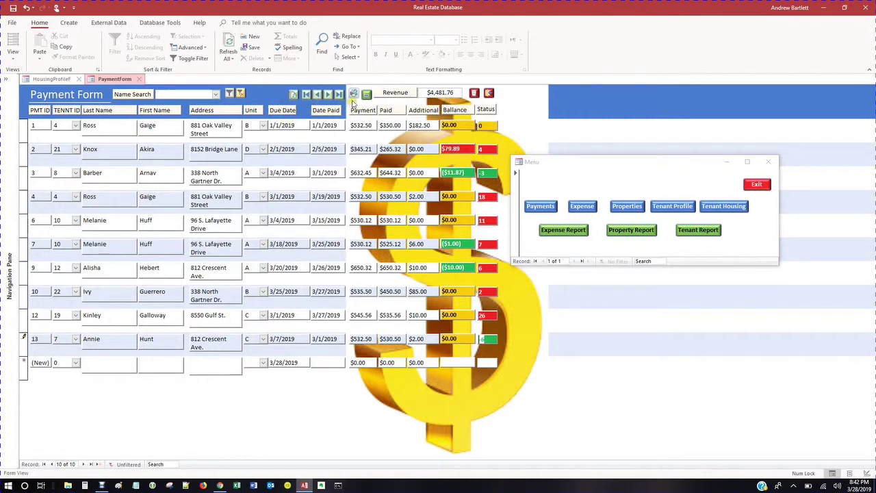
pyautogui.click(293, 94)
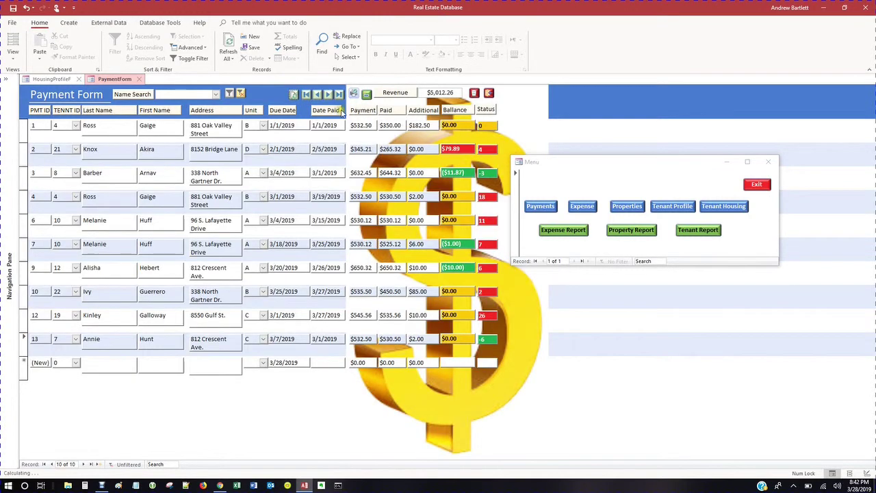
pyautogui.click(215, 94)
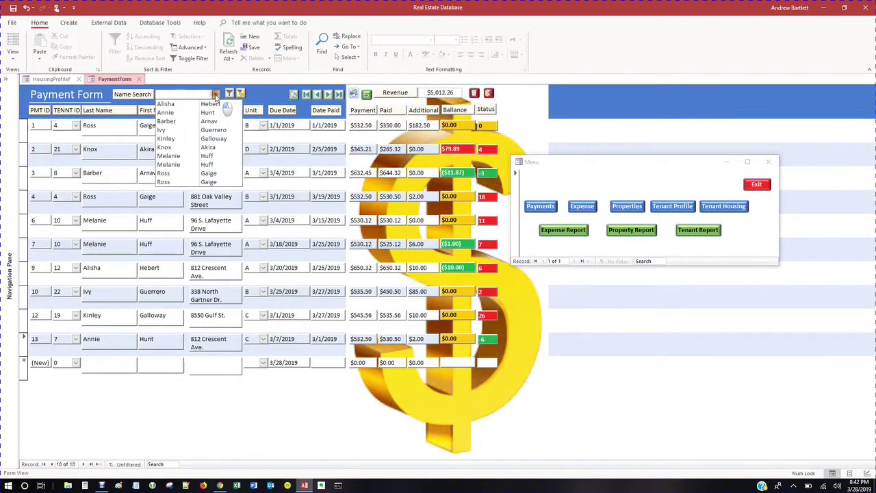
pyautogui.click(207, 166)
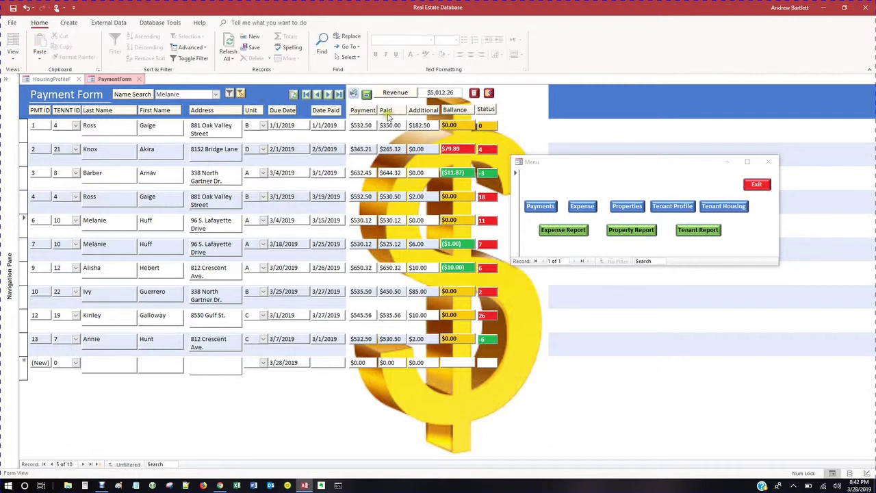
pyautogui.doubleClick(132, 338)
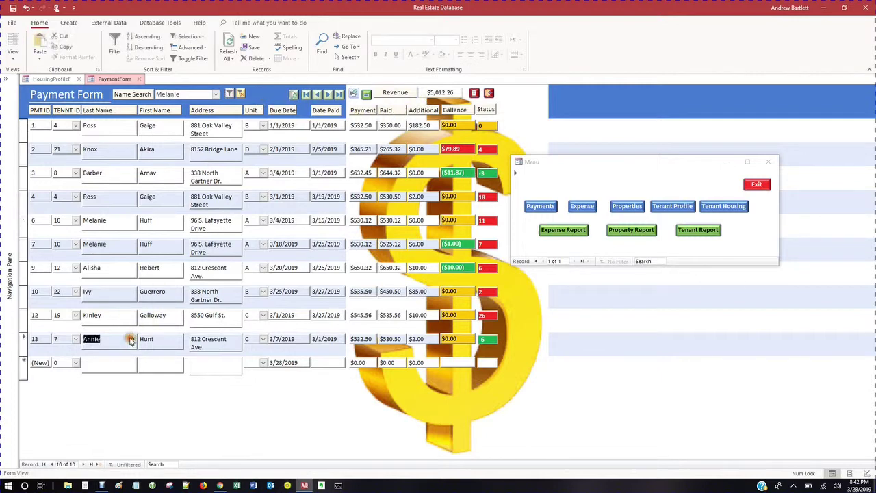
pyautogui.click(474, 94)
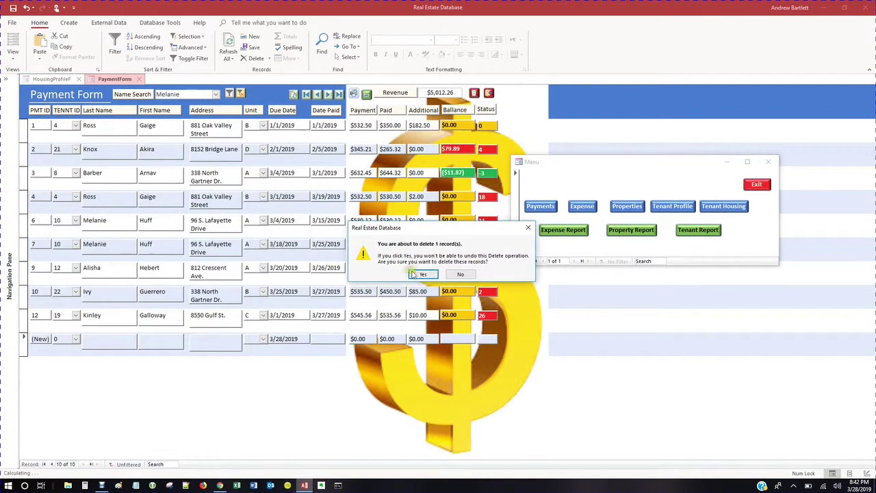
pyautogui.click(460, 273)
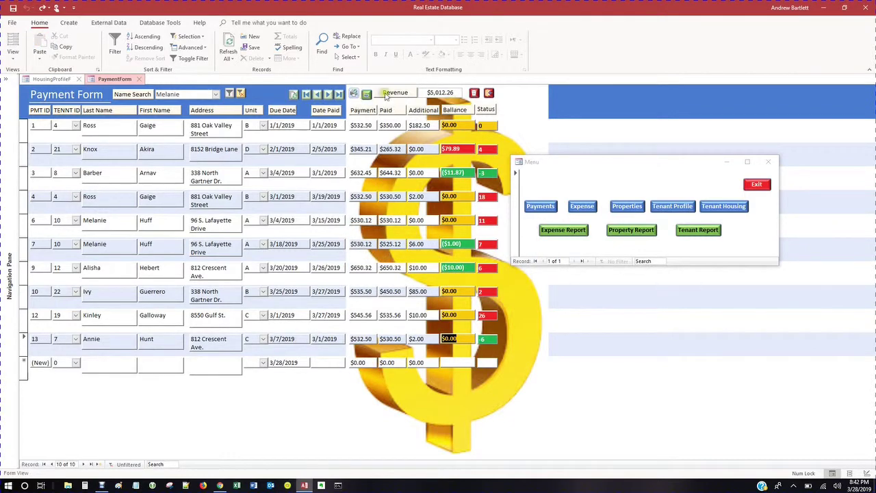
pyautogui.click(488, 94)
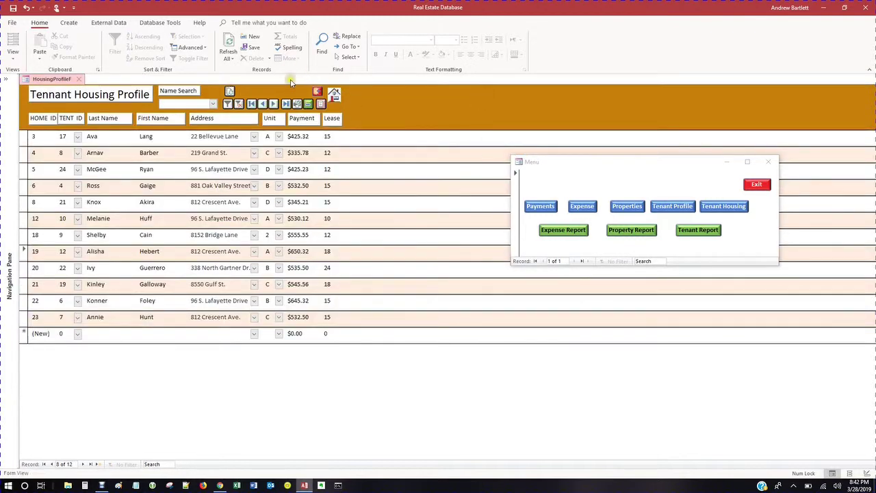
# Close the housing form, print-preview the Expense Report with Print Data Only off, then open the Property Report
pyautogui.click(315, 92)
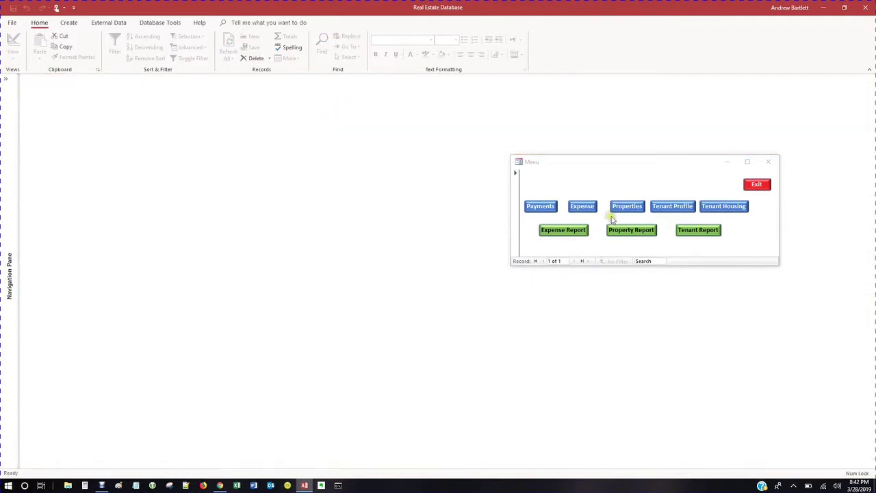
pyautogui.click(577, 232)
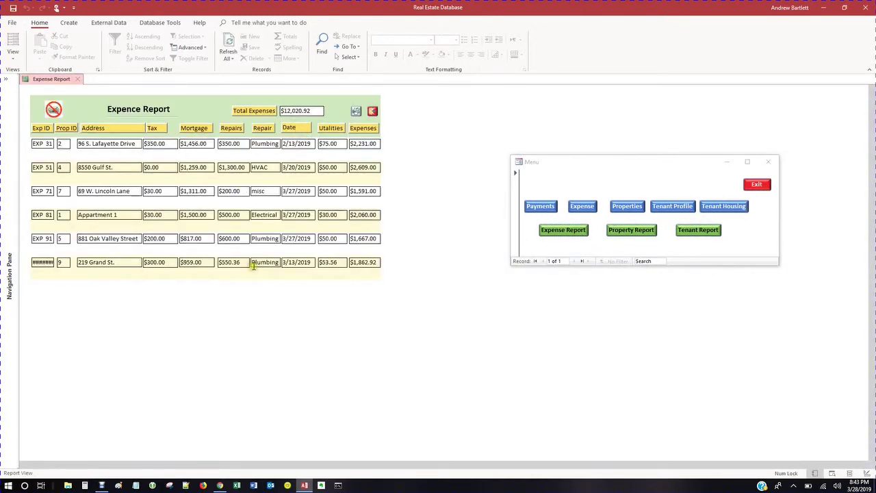
pyautogui.click(357, 112)
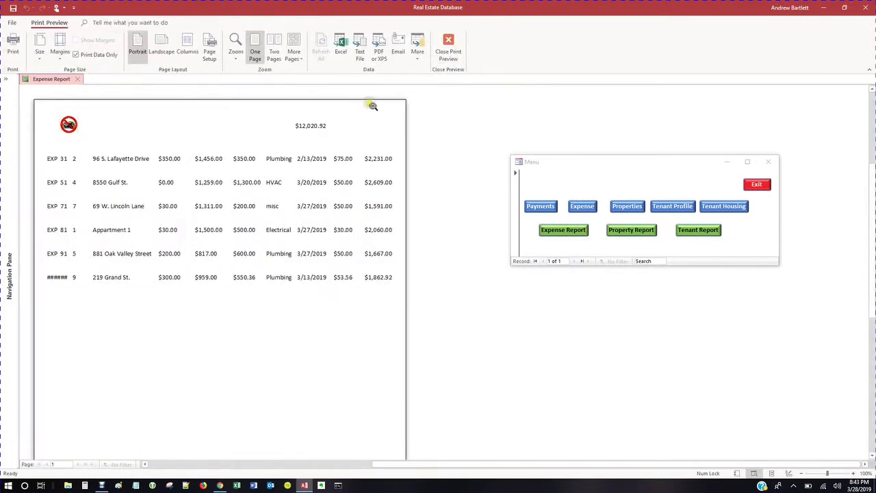
pyautogui.click(76, 55)
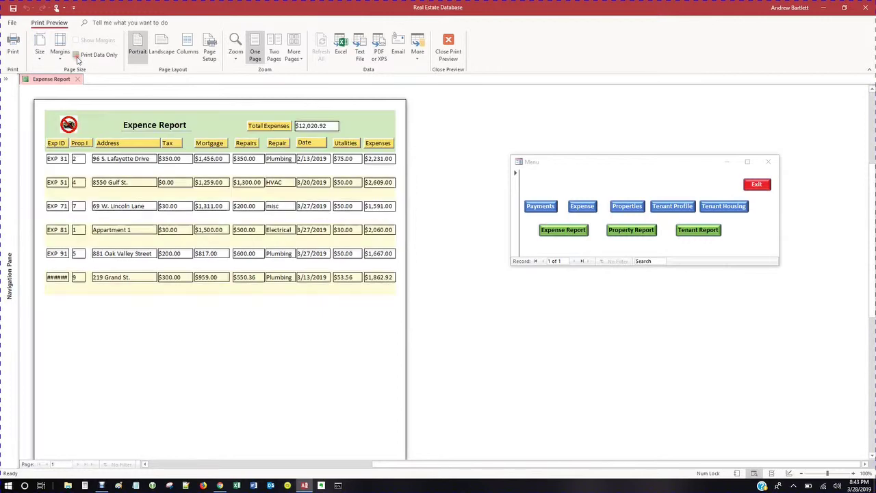
pyautogui.click(448, 49)
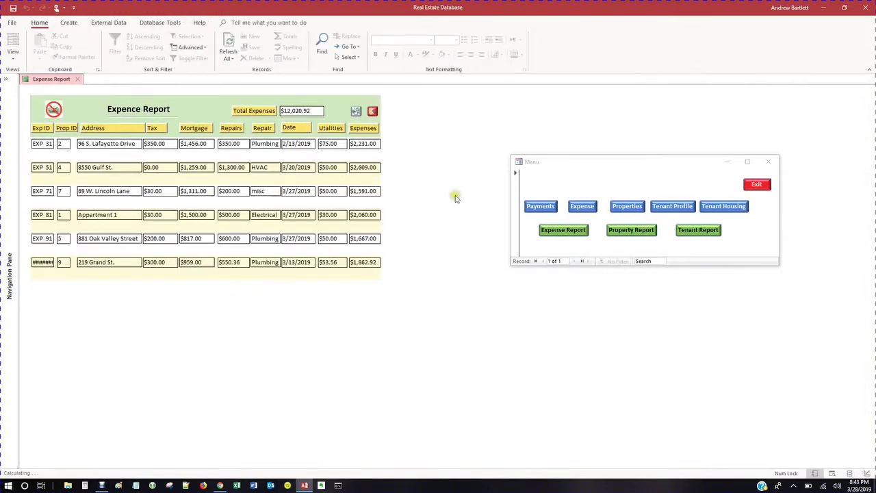
pyautogui.click(624, 236)
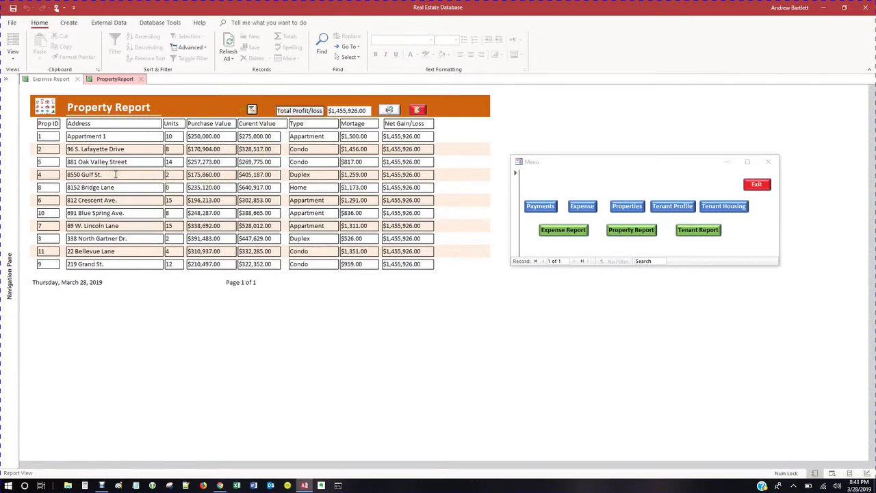
# Filter the Property Report to property 3's address, then clear it to show all 11 properties
pyautogui.rightClick(135, 238)
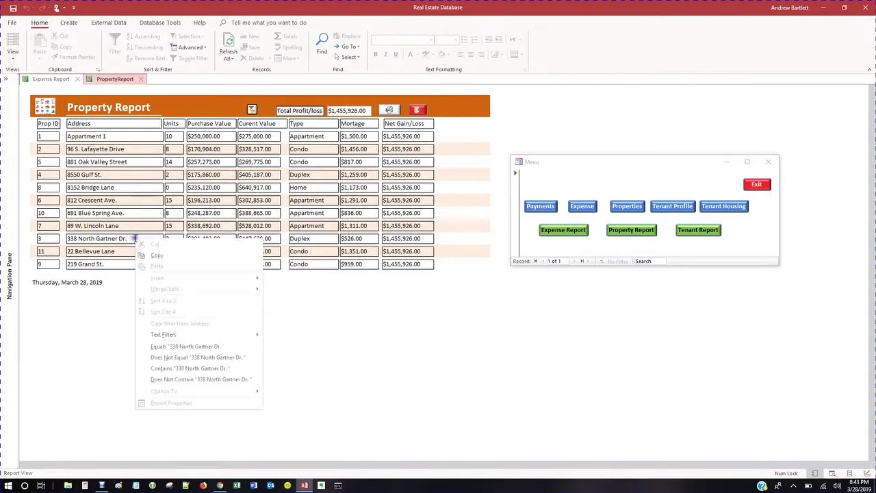
pyautogui.click(182, 346)
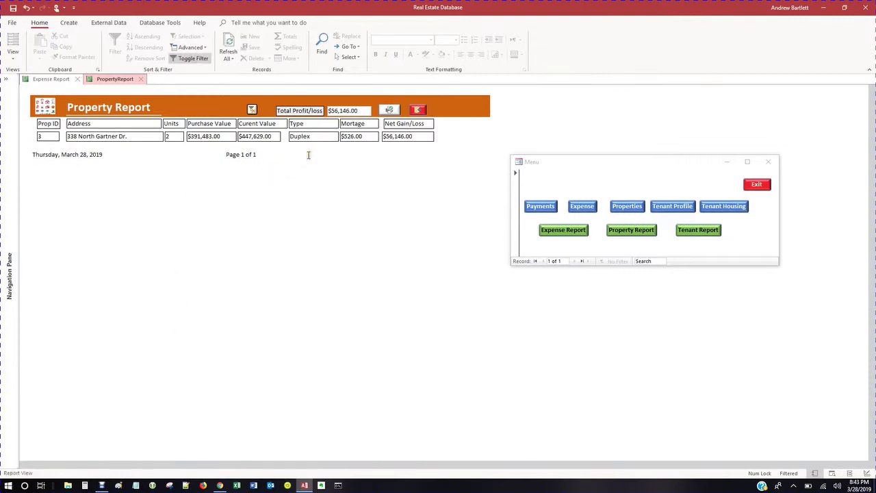
pyautogui.click(252, 111)
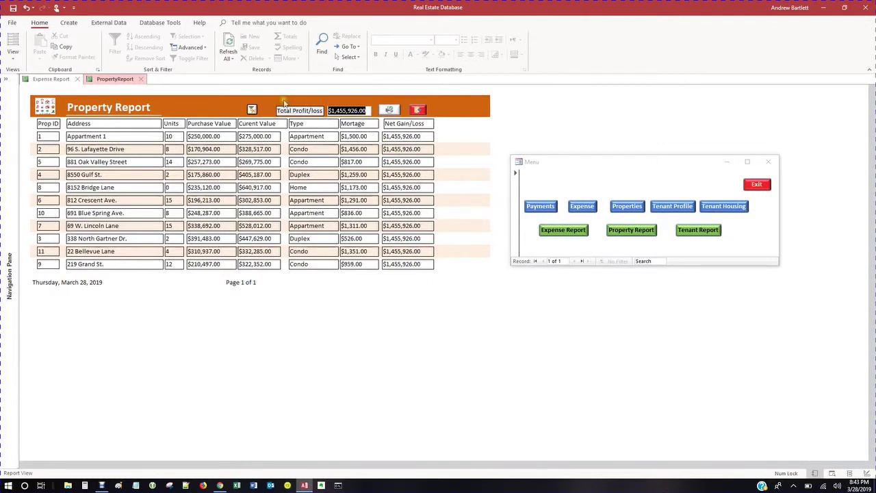
# Close the PropertyReport tab, leaving the Expense Report open
pyautogui.click(215, 108)
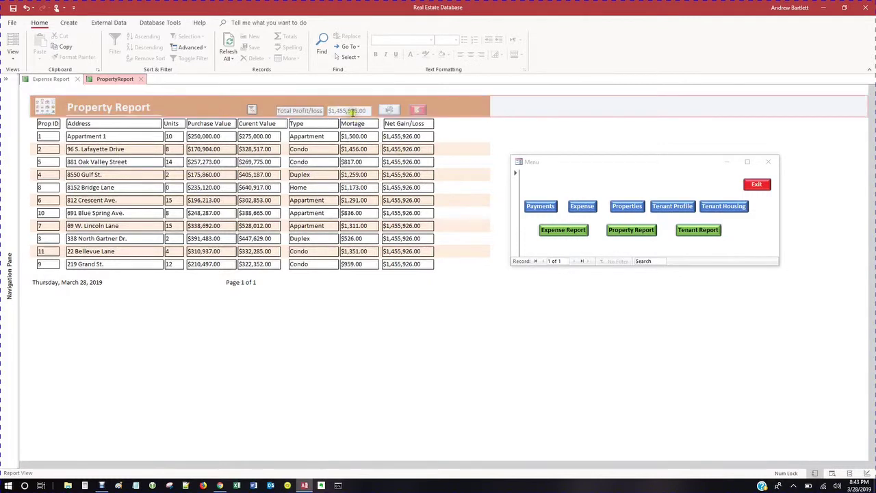
pyautogui.click(353, 113)
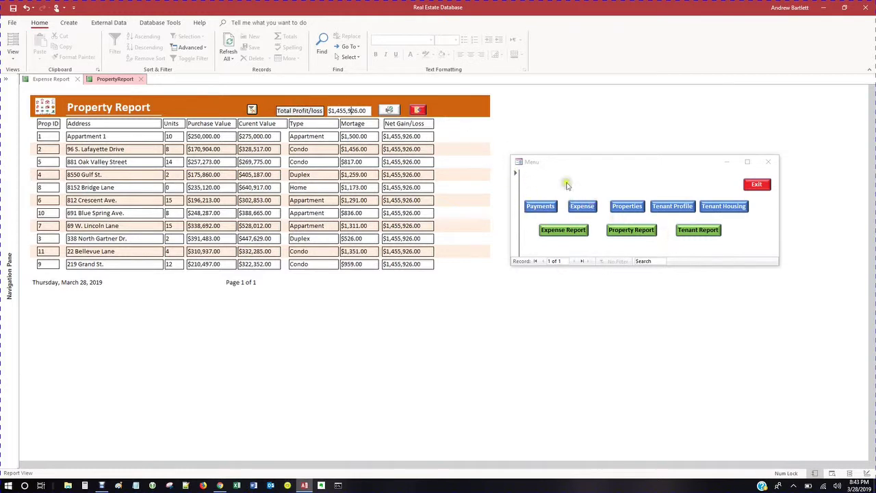
pyautogui.click(418, 112)
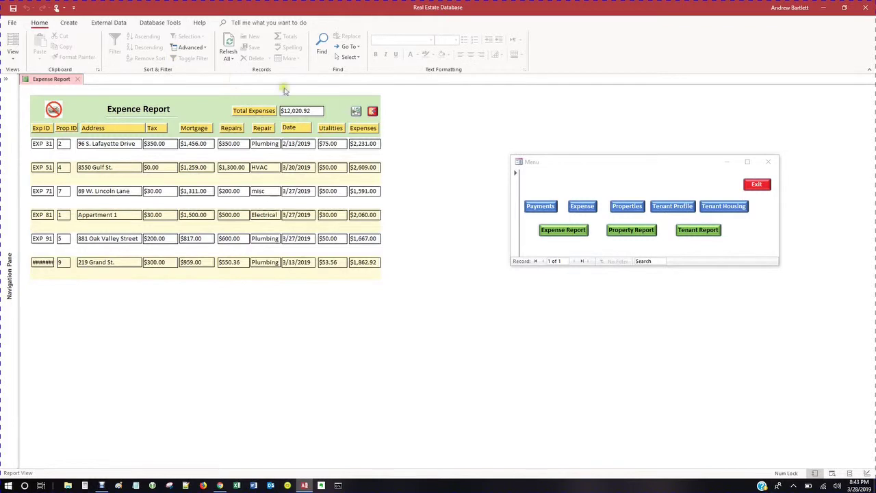
# Replace the Expense Report with the Tenant Report, filtered to the first tenant's first name (two records)
pyautogui.click(373, 111)
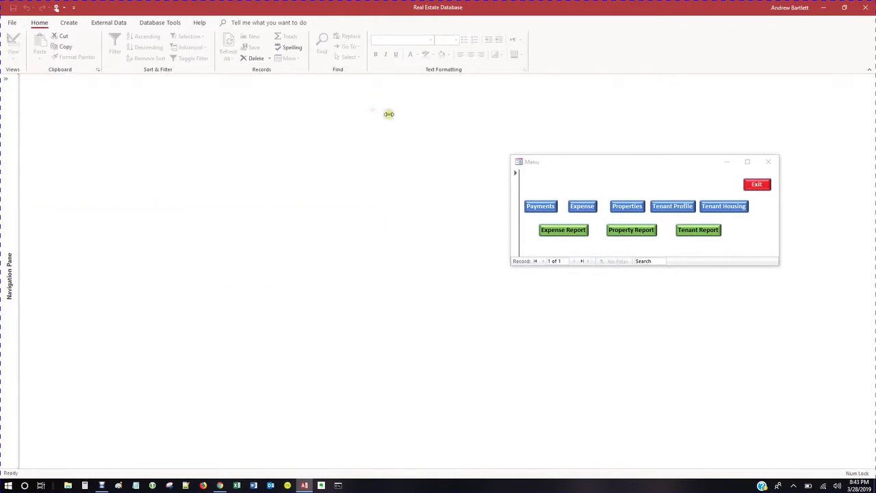
pyautogui.click(698, 231)
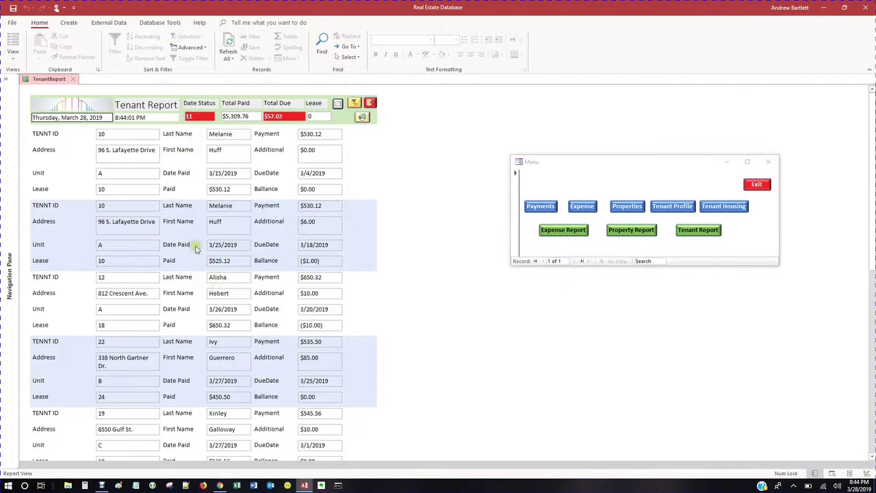
pyautogui.click(224, 150)
pyautogui.rightClick(224, 152)
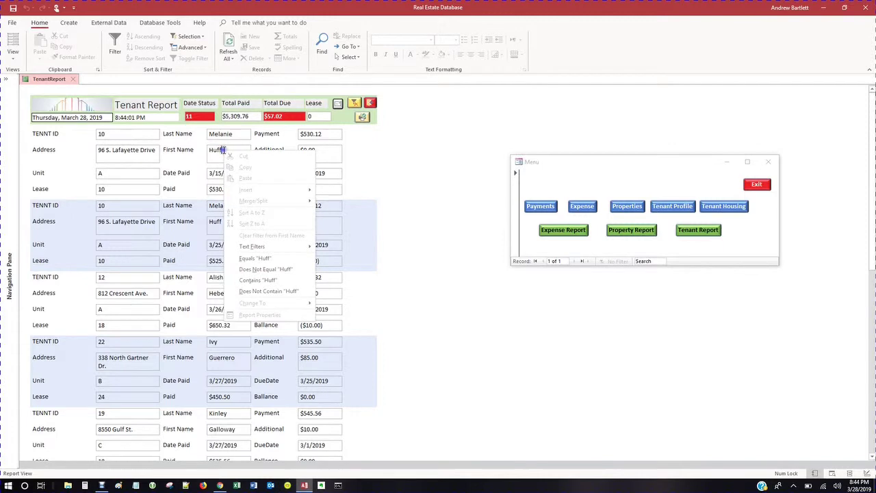
pyautogui.click(264, 258)
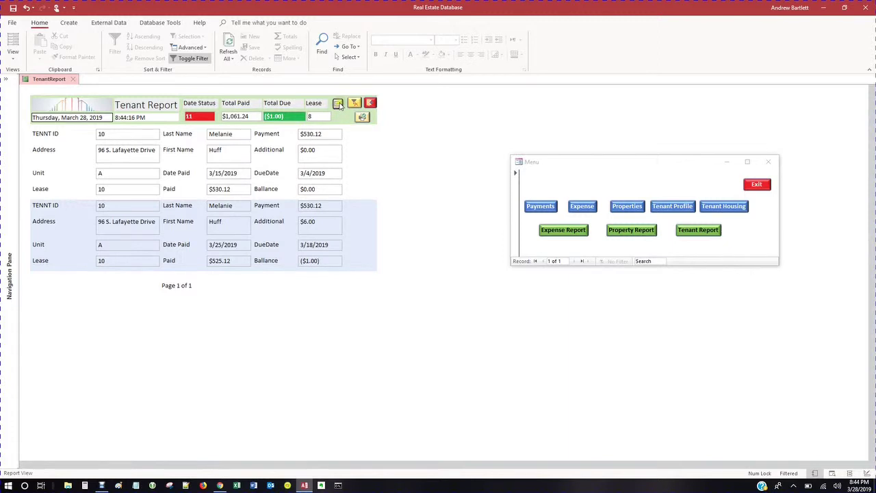
# Send the filtered Tenant Report as a PDF in a Billing Statement email and open TenantReport.pdf
pyautogui.click(337, 104)
pyautogui.click(376, 155)
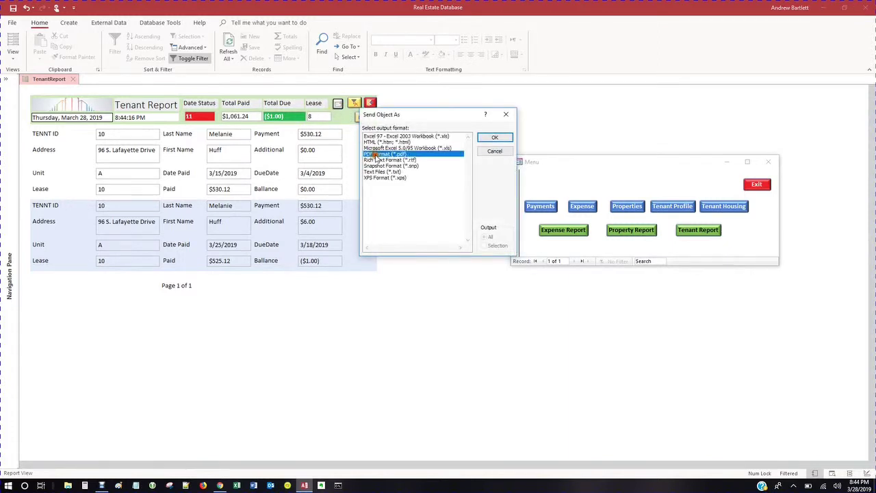
pyautogui.click(494, 138)
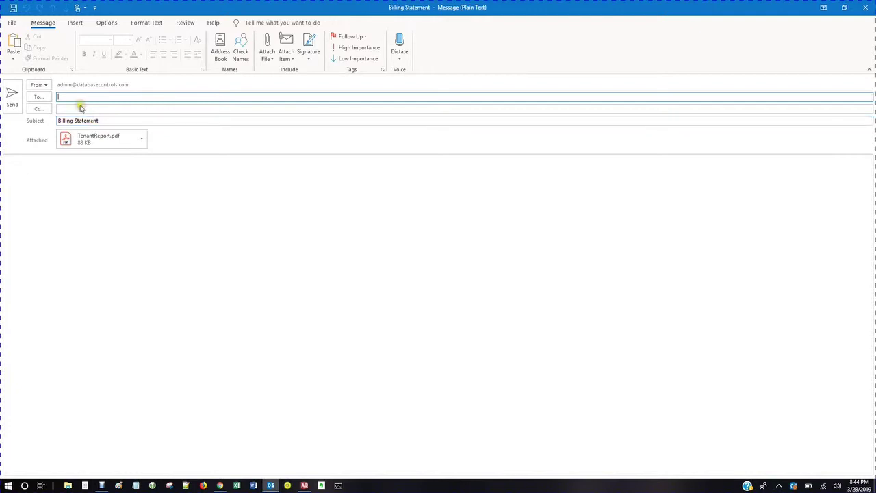
pyautogui.click(139, 141)
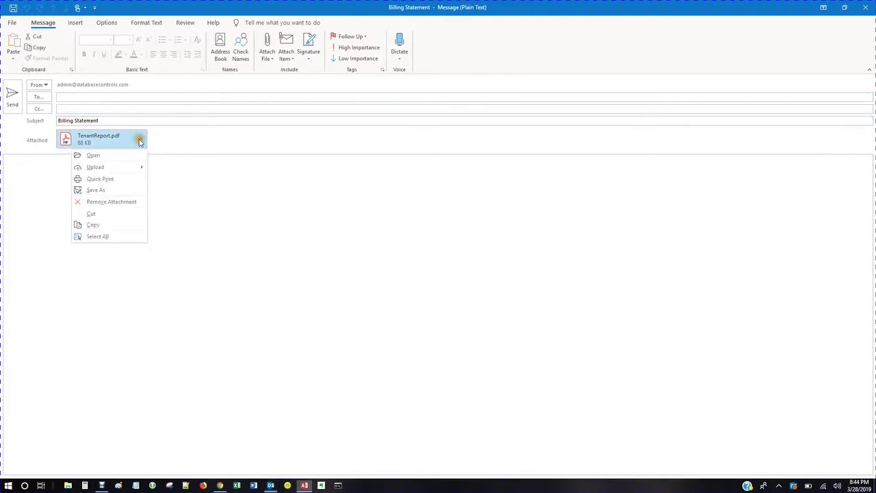
pyautogui.click(116, 157)
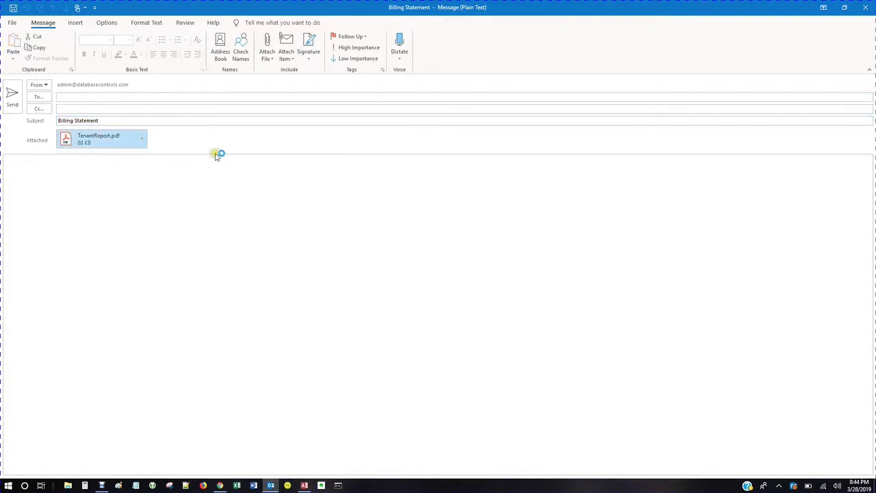
# Scroll through the TenantReport PDF to review the tenant's billing records
pyautogui.scroll(-4, 386, 182)
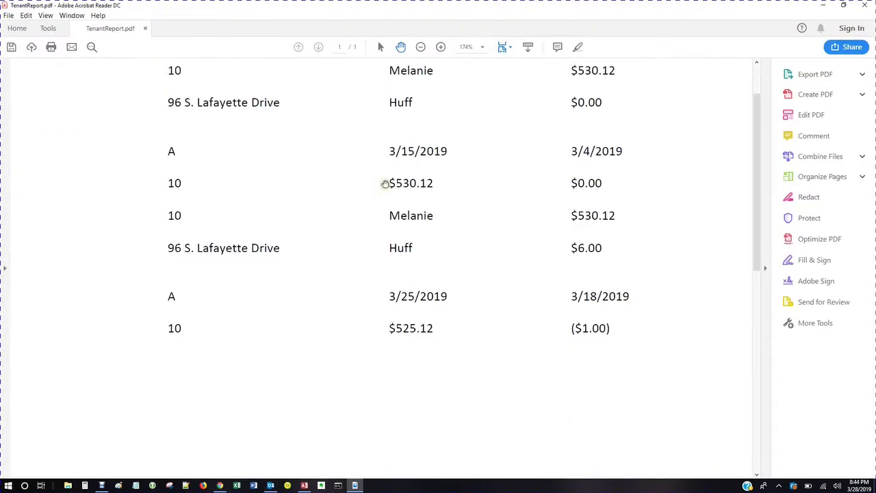
pyautogui.scroll(4, 377, 191)
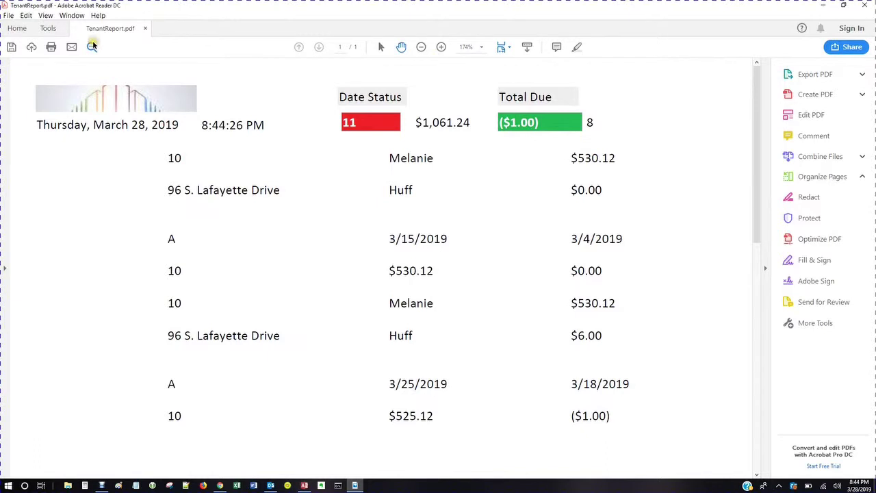
pyautogui.scroll(-3, 375, 199)
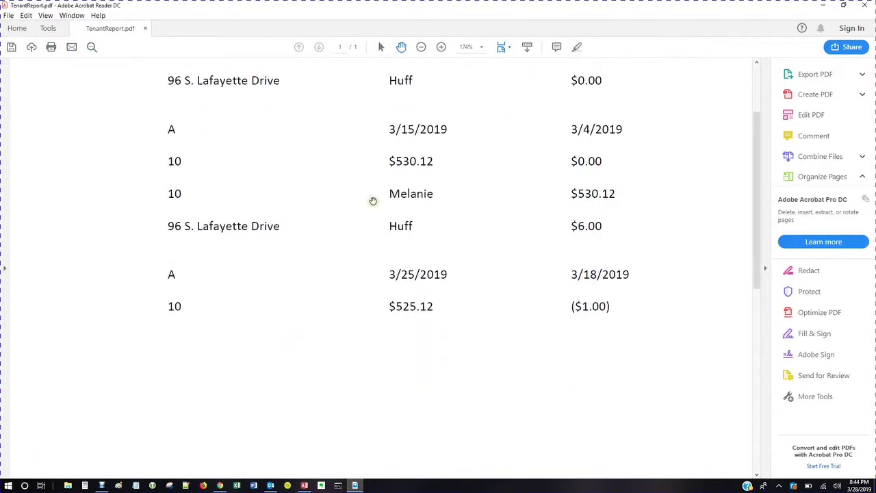
pyautogui.scroll(3, 373, 199)
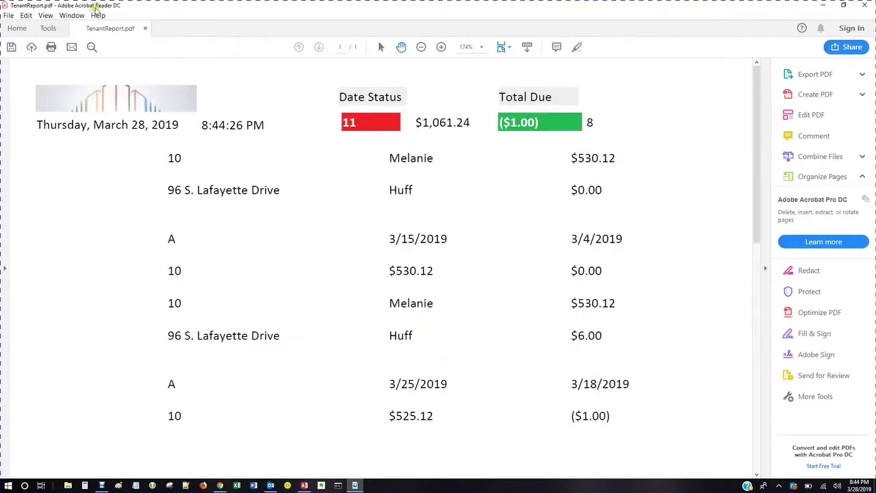
# Close the PDF and Acrobat Reader, then discard the Billing Statement email unsent
pyautogui.click(144, 29)
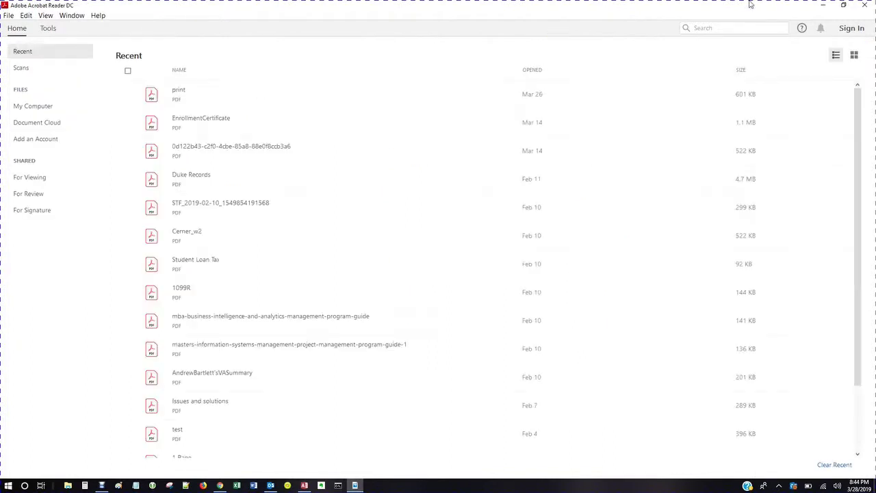
pyautogui.click(865, 5)
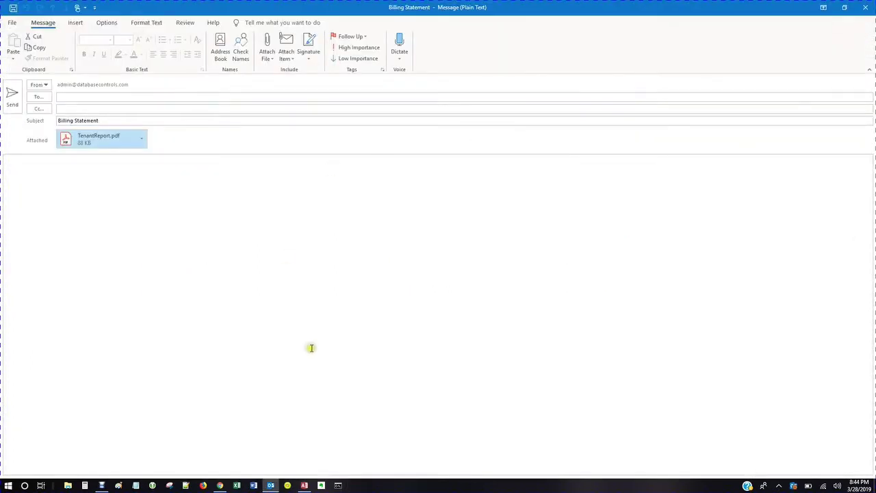
pyautogui.click(865, 7)
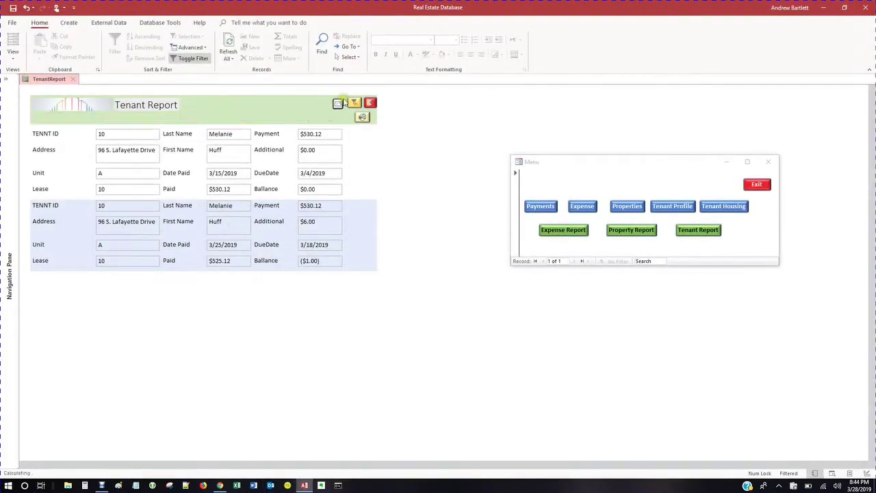
# Print-preview the Tenant Report with Print Data Only unchecked, then clear the filter to list all tenants
pyautogui.click(362, 117)
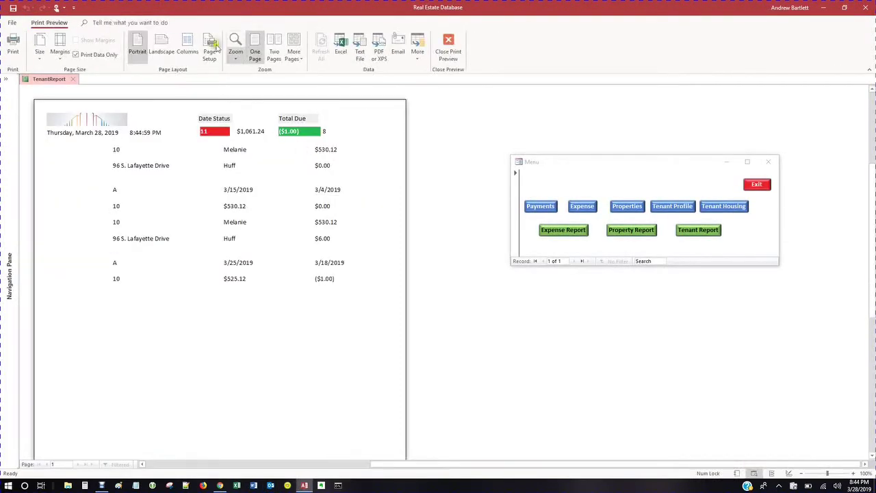
pyautogui.click(75, 54)
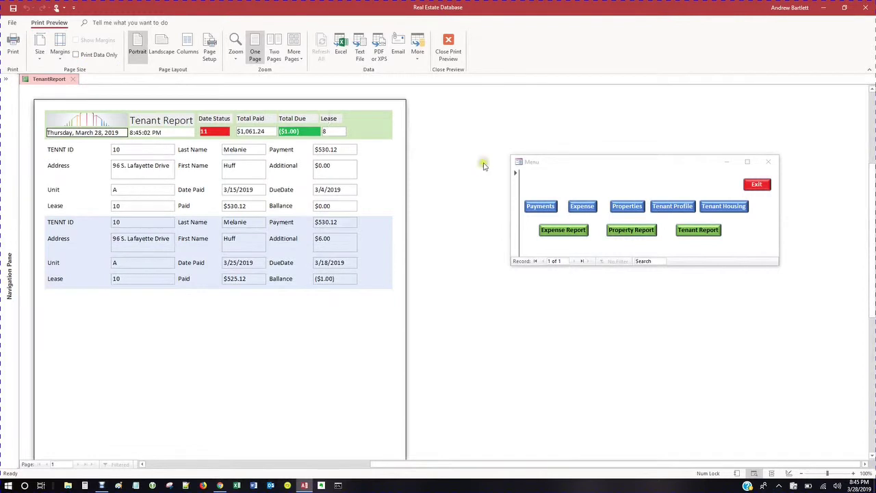
pyautogui.click(446, 49)
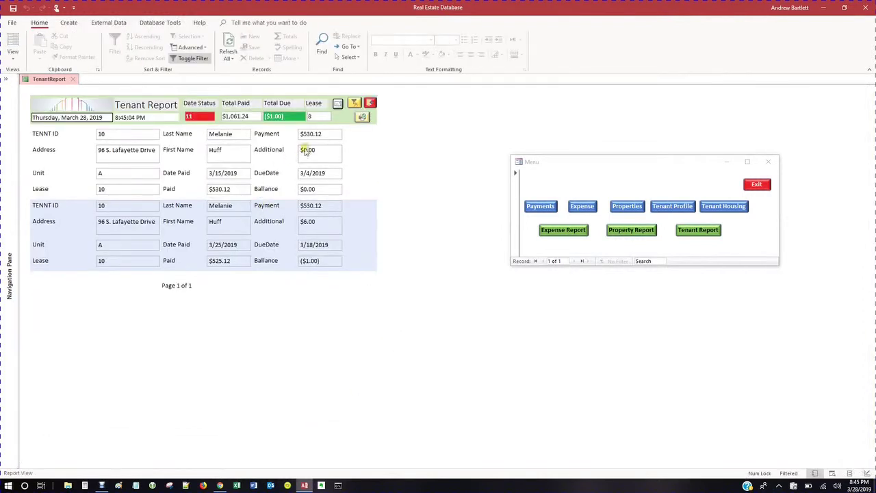
pyautogui.click(354, 103)
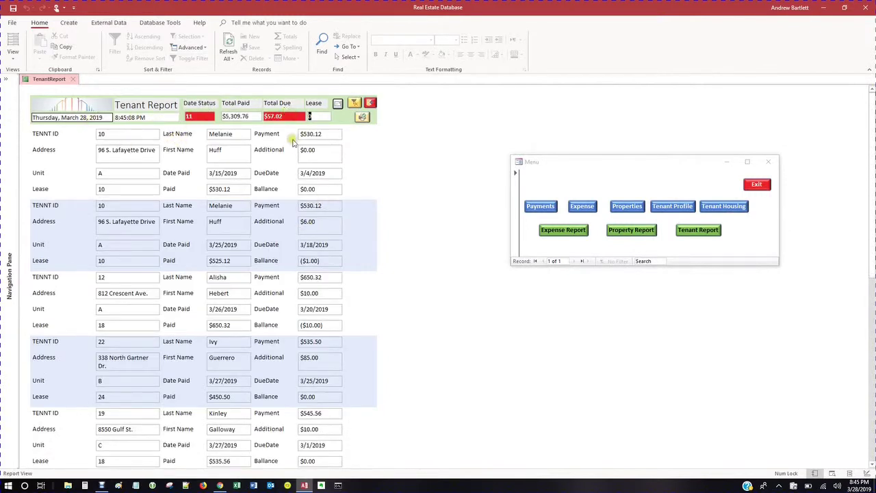
# Re-filter the Tenant Report to the first tenant's two records, then clear it to list every tenant
pyautogui.click(311, 116)
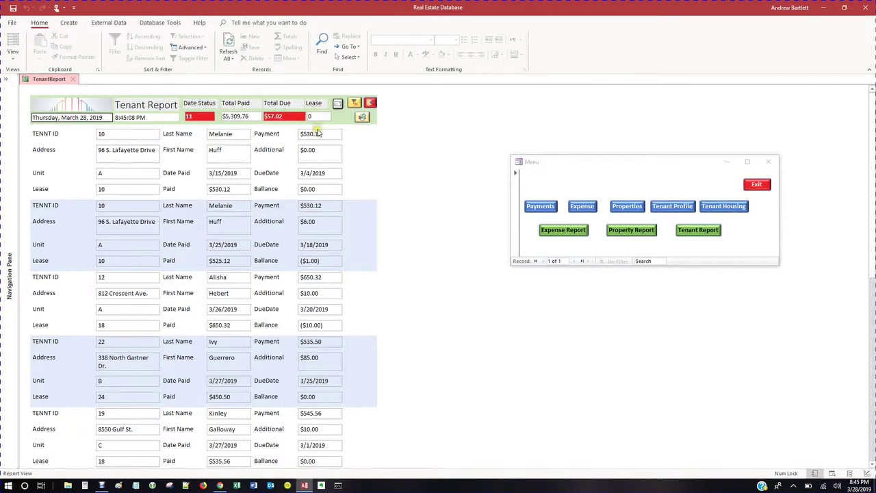
pyautogui.click(225, 148)
pyautogui.rightClick(228, 150)
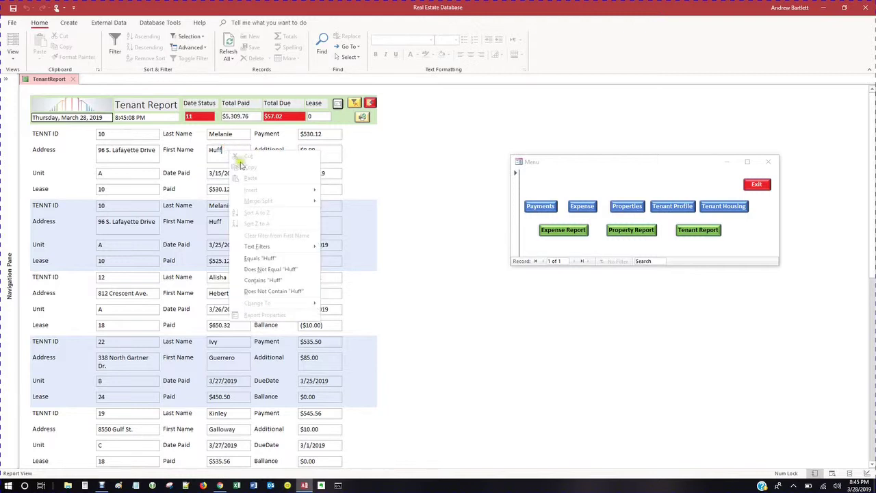
pyautogui.click(271, 258)
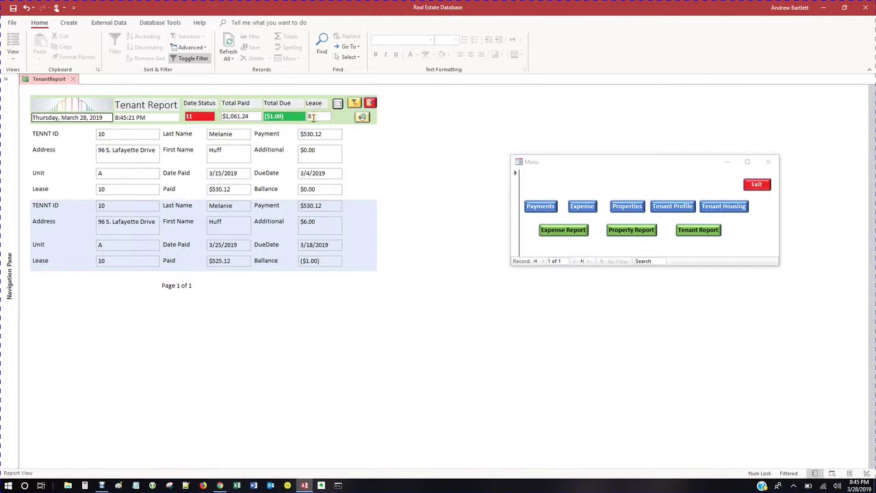
pyautogui.click(282, 116)
pyautogui.click(353, 103)
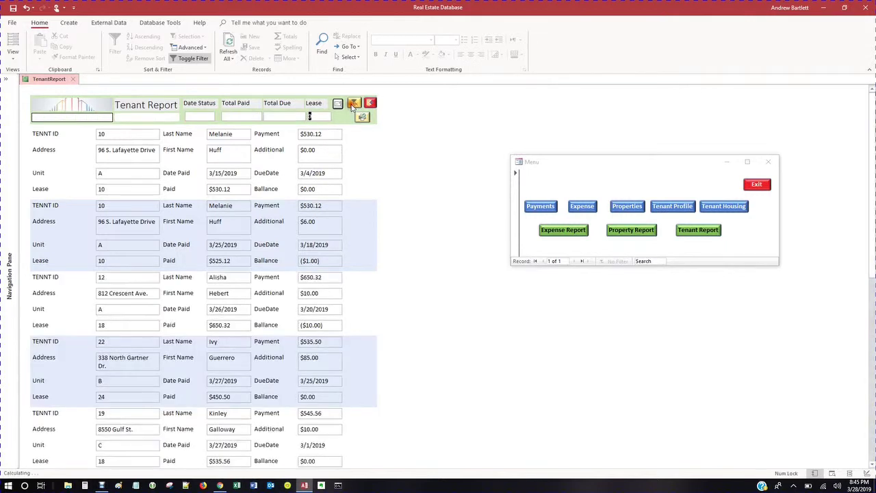